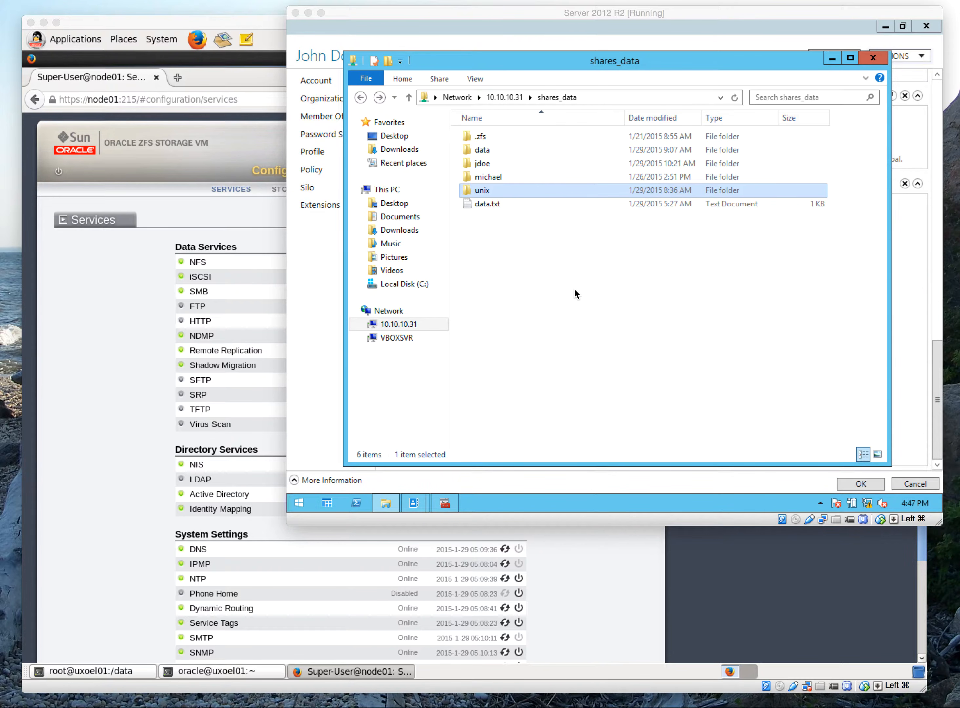
# Switch to the OEL 6 machine's ZFS storage console and review the NIS and Active Directory service settings
pyautogui.click(535, 15)
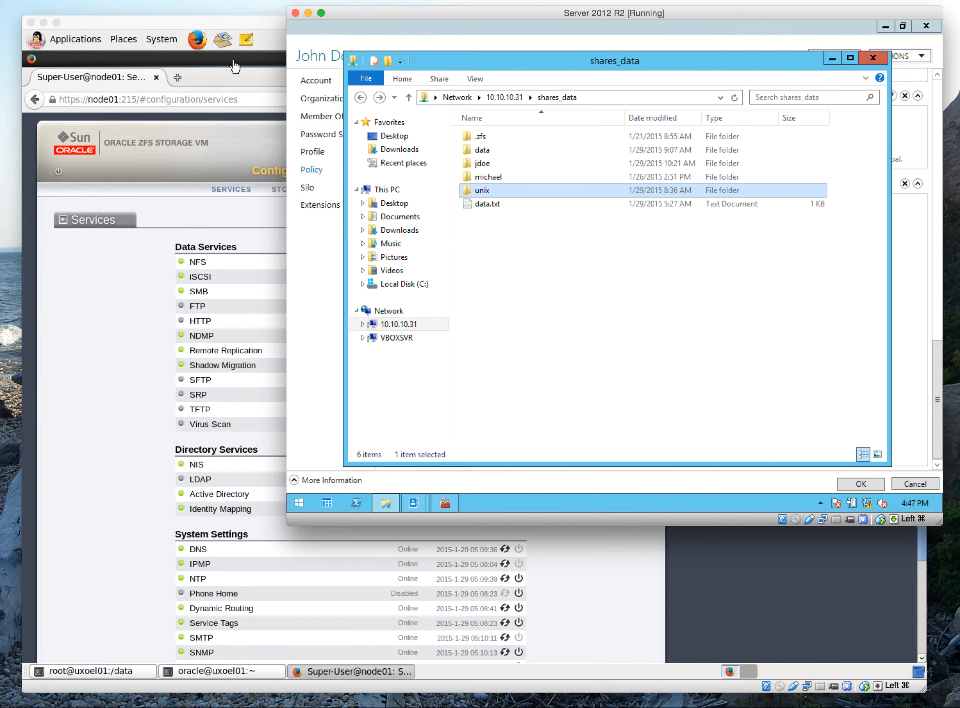
pyautogui.click(211, 23)
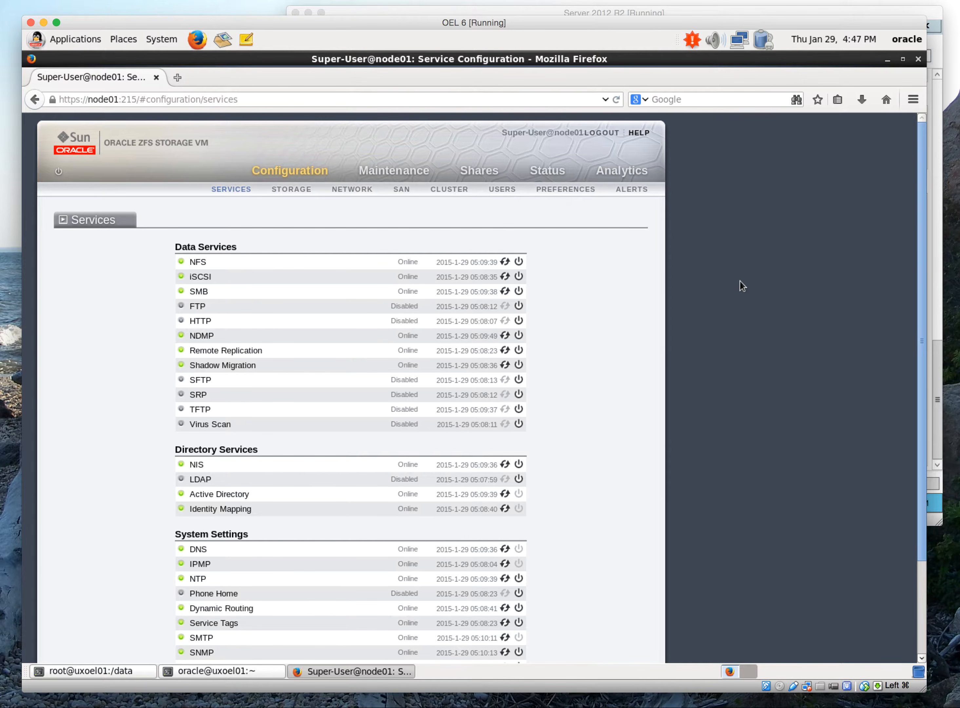
pyautogui.click(197, 466)
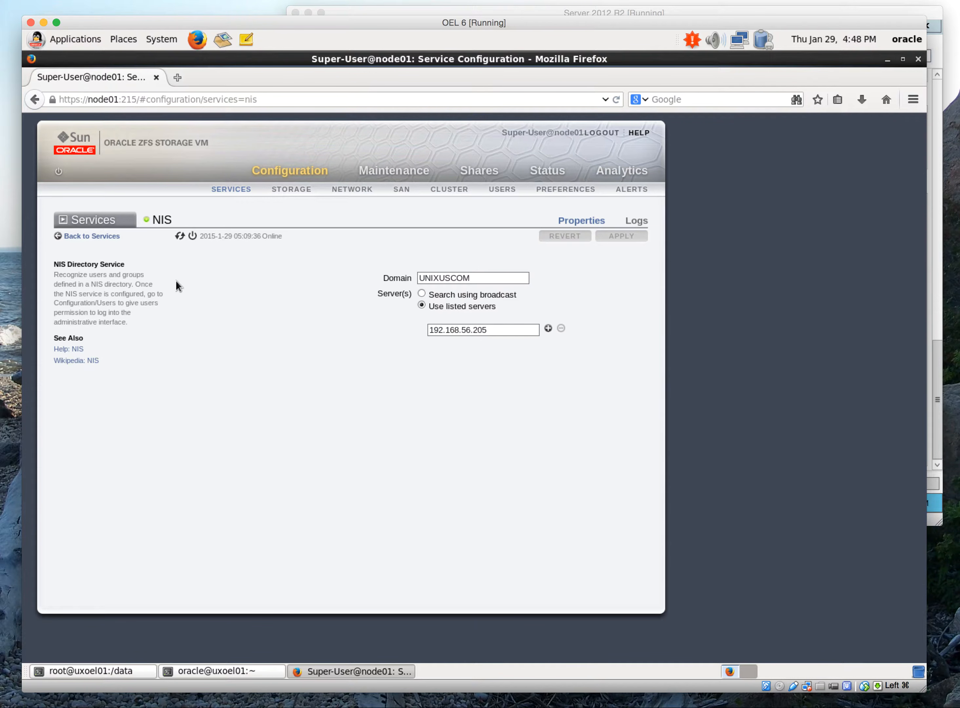
pyautogui.click(107, 240)
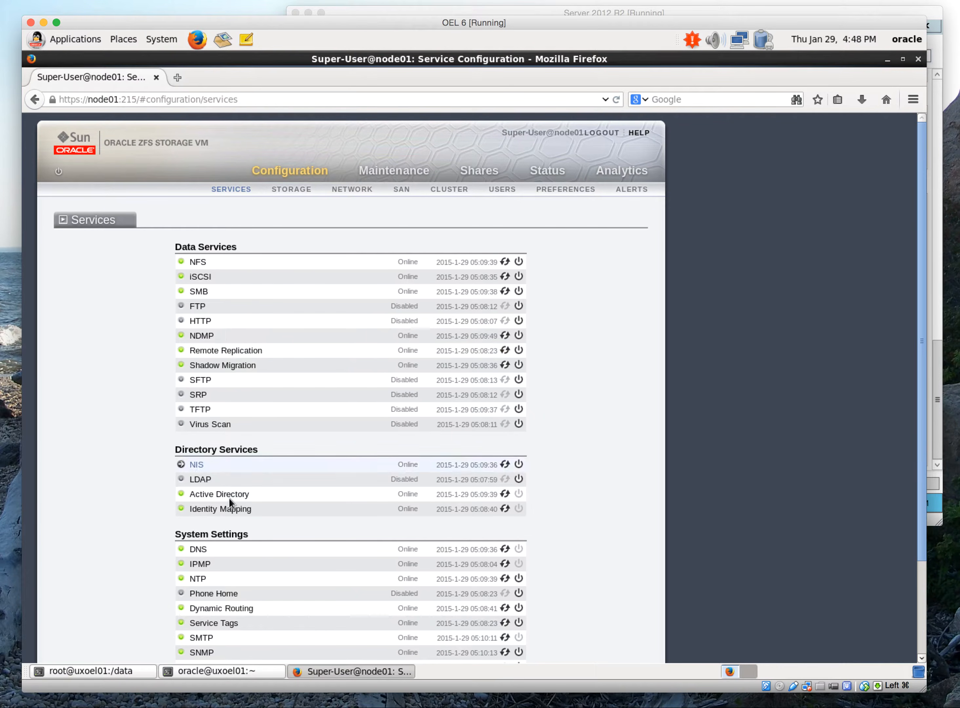
pyautogui.click(231, 497)
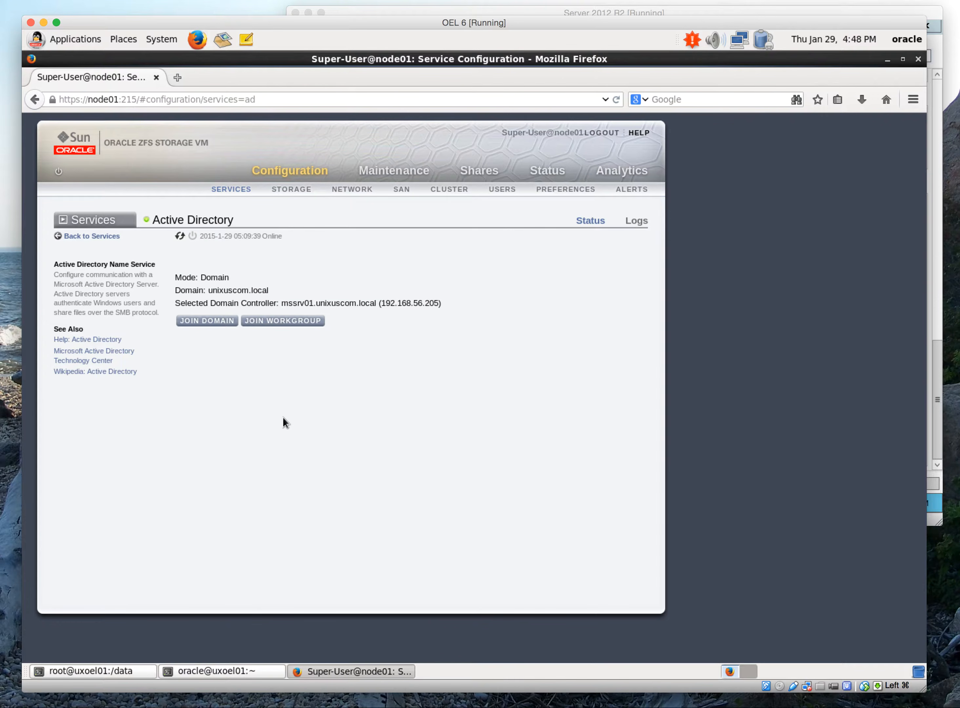
pyautogui.click(105, 240)
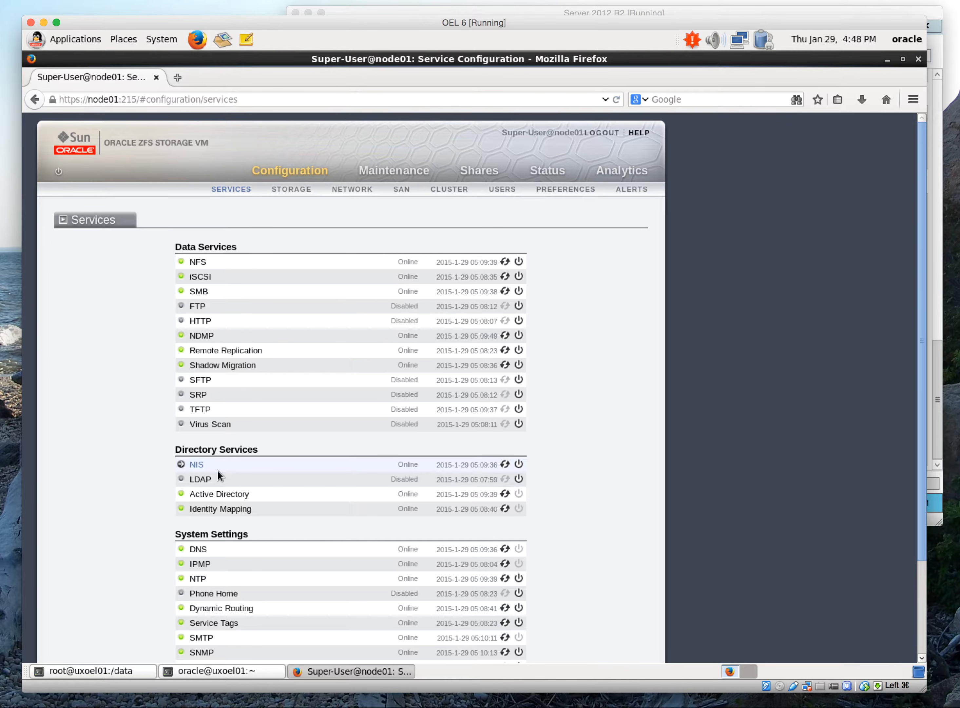
# Open the Identity Mapping service and examine its available mapping modes and existing mapping rules
pyautogui.click(225, 509)
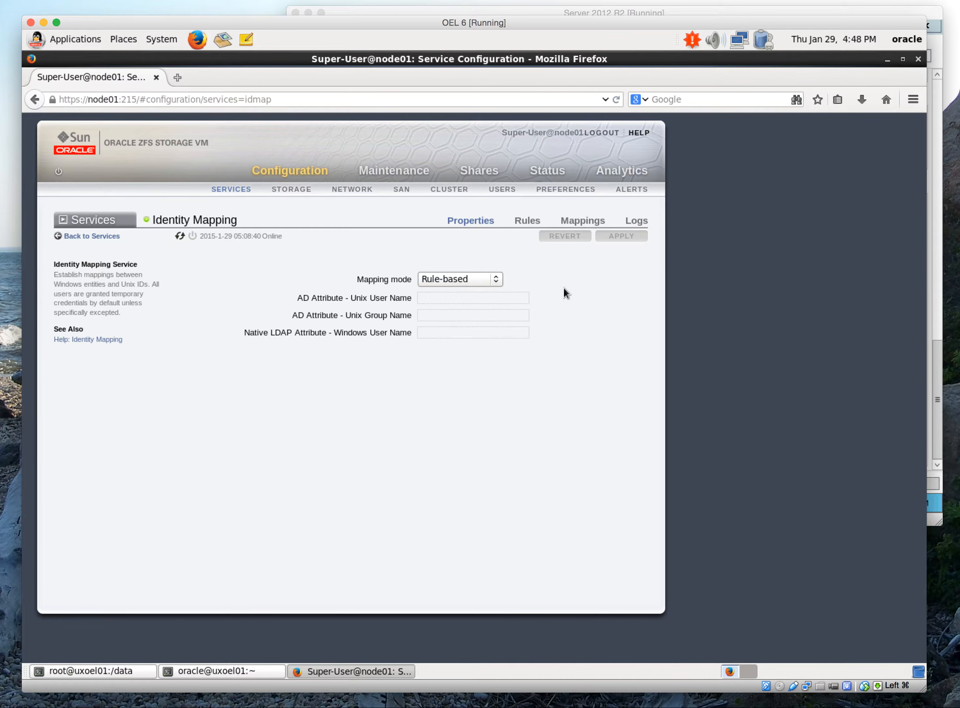
pyautogui.click(498, 276)
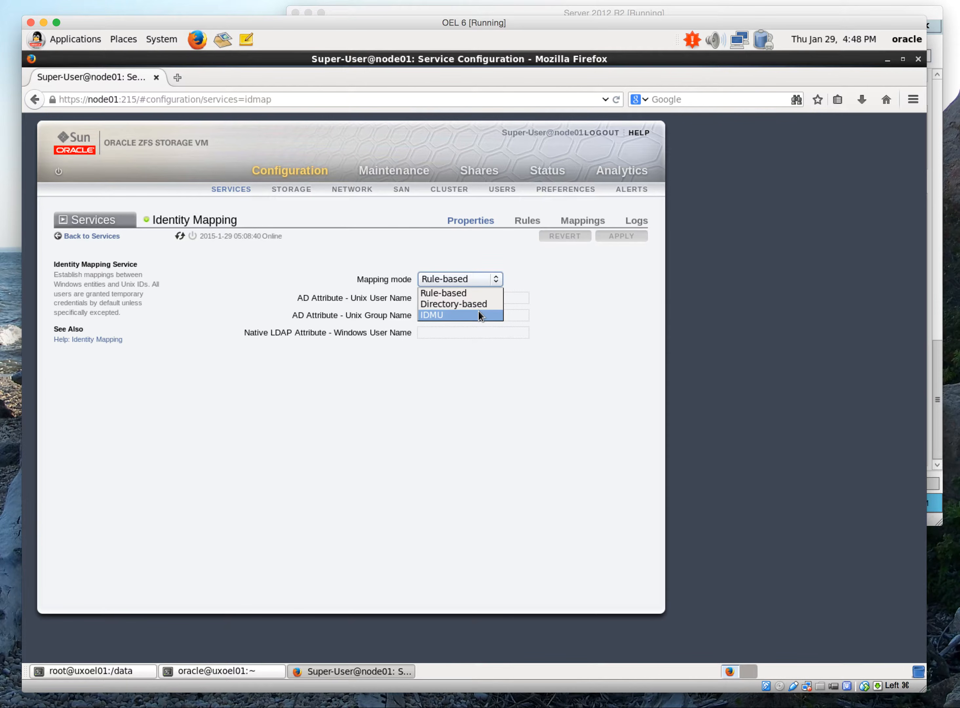
pyautogui.press('Escape')
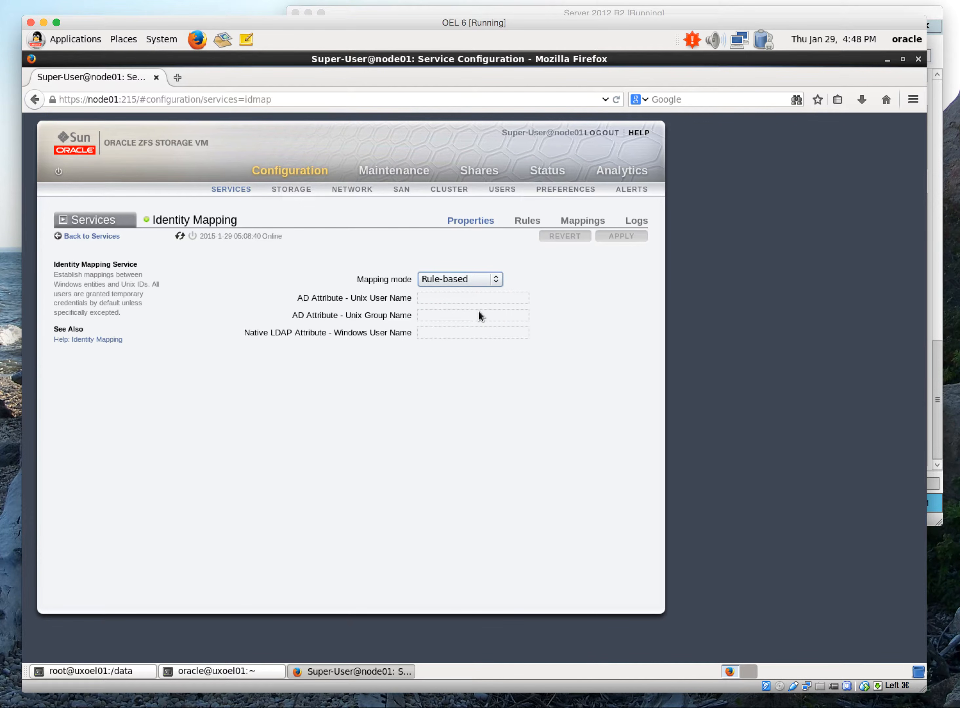
pyautogui.click(522, 226)
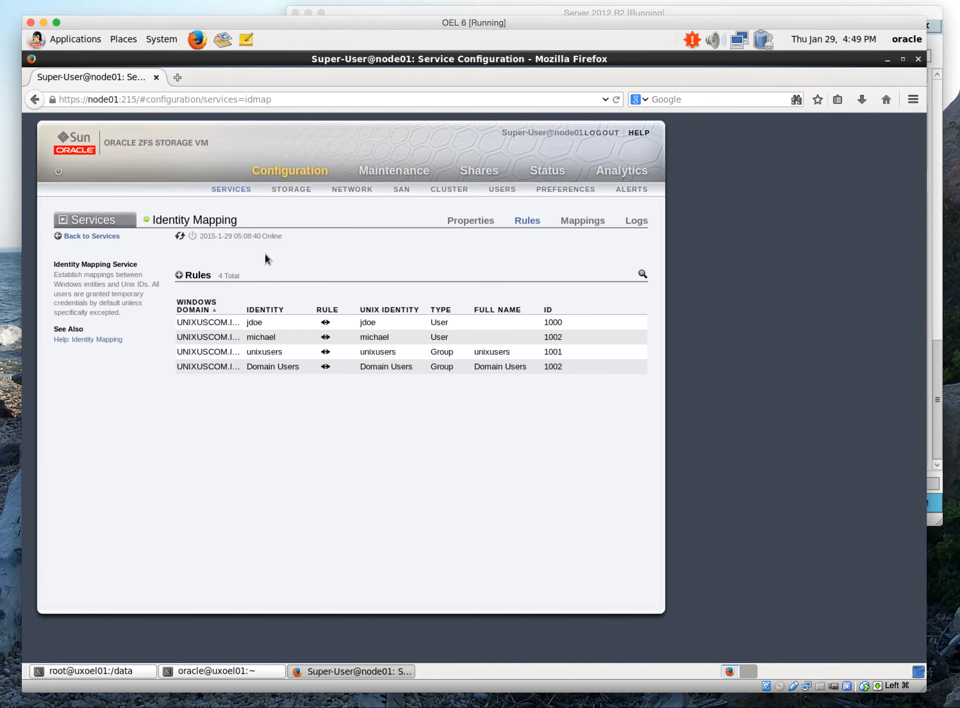
pyautogui.click(179, 275)
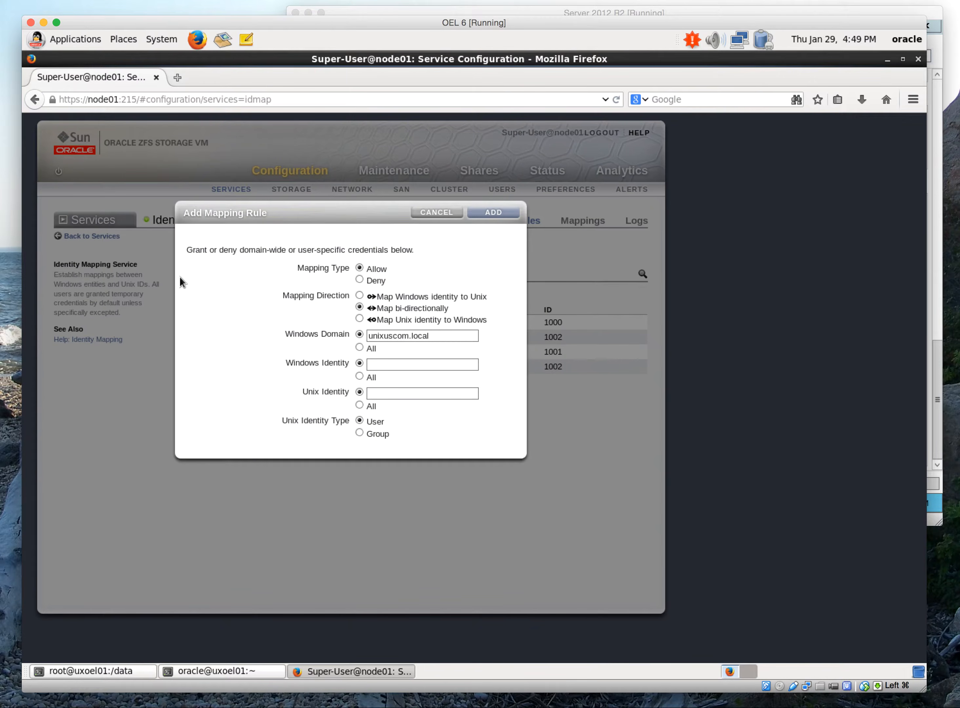
pyautogui.moveTo(407, 337); pyautogui.dragTo(347, 337)
pyautogui.write('UNIXUSCO')
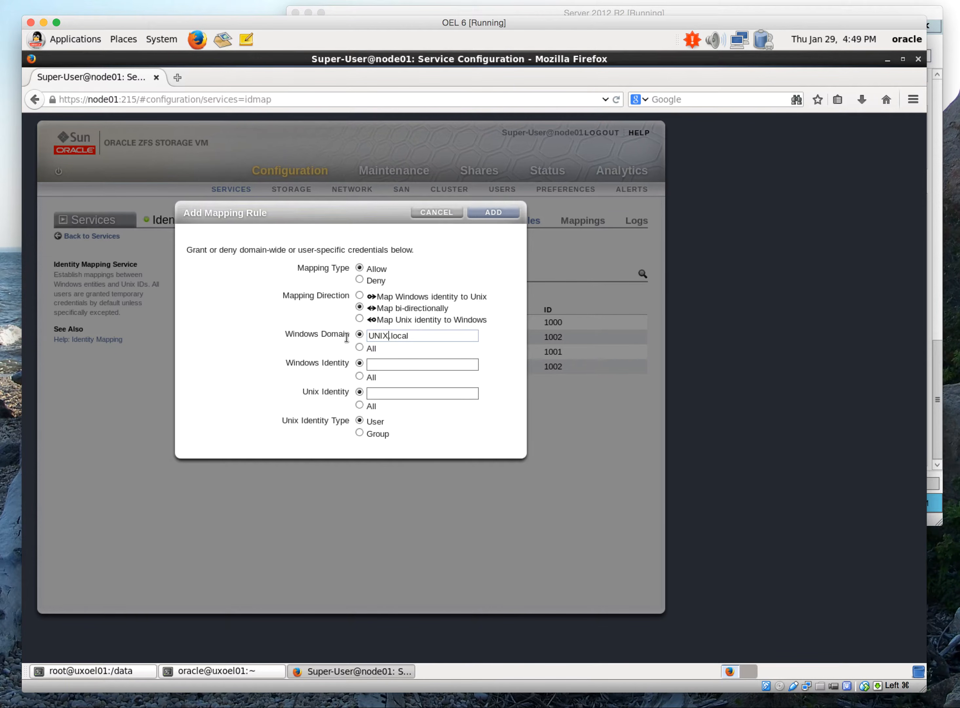
pyautogui.write('M')
pyautogui.click(455, 335)
pyautogui.click(431, 364)
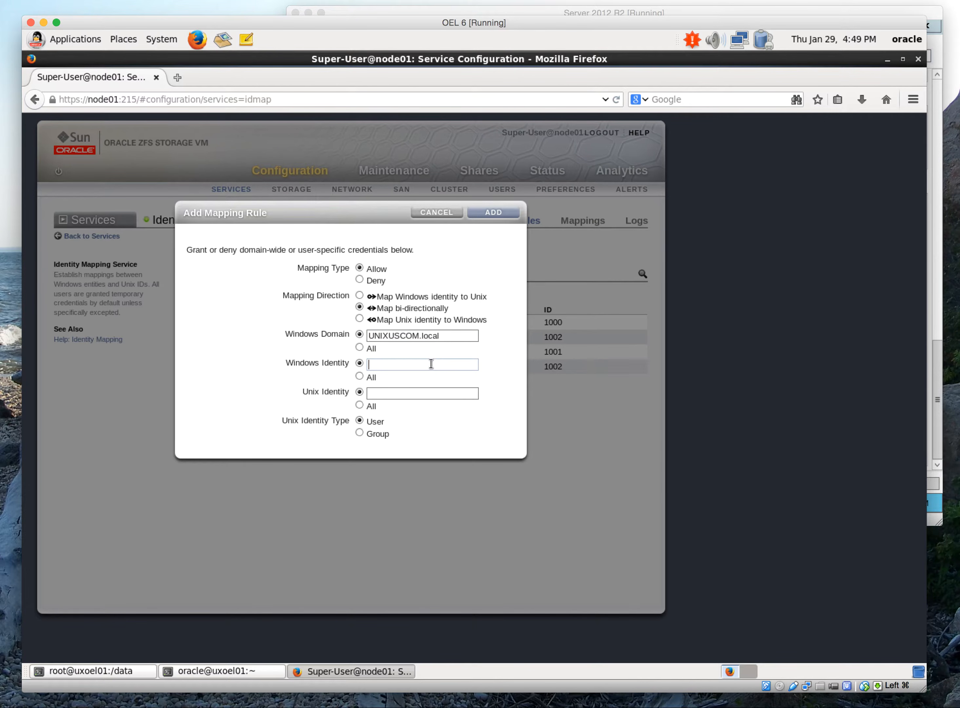
pyautogui.write('jdoe')
pyautogui.click(432, 399)
pyautogui.write('jdoe')
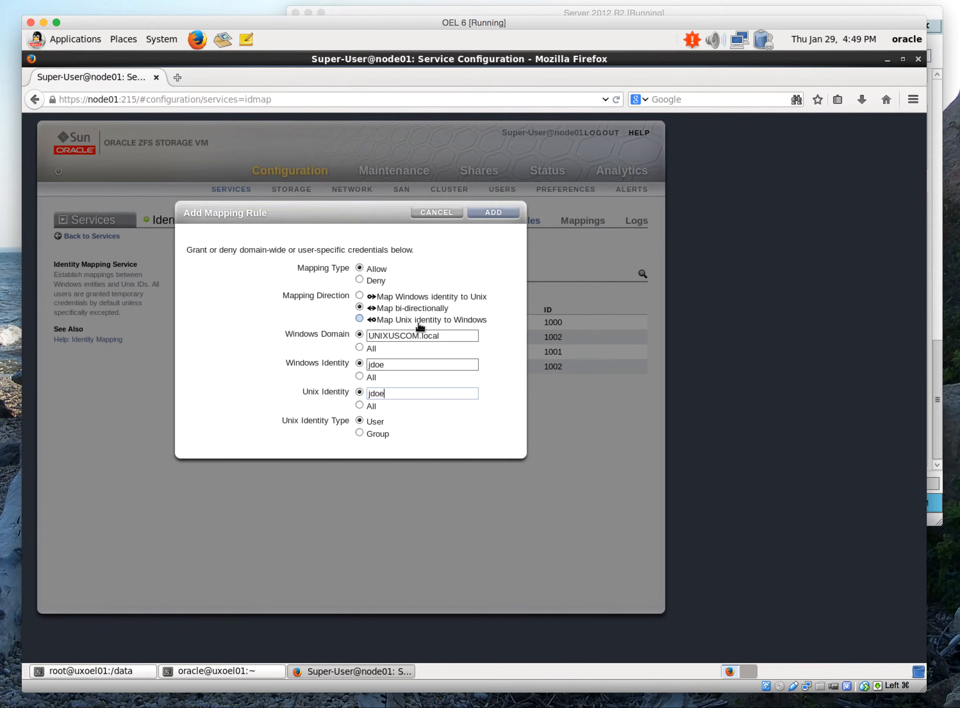
pyautogui.click(442, 212)
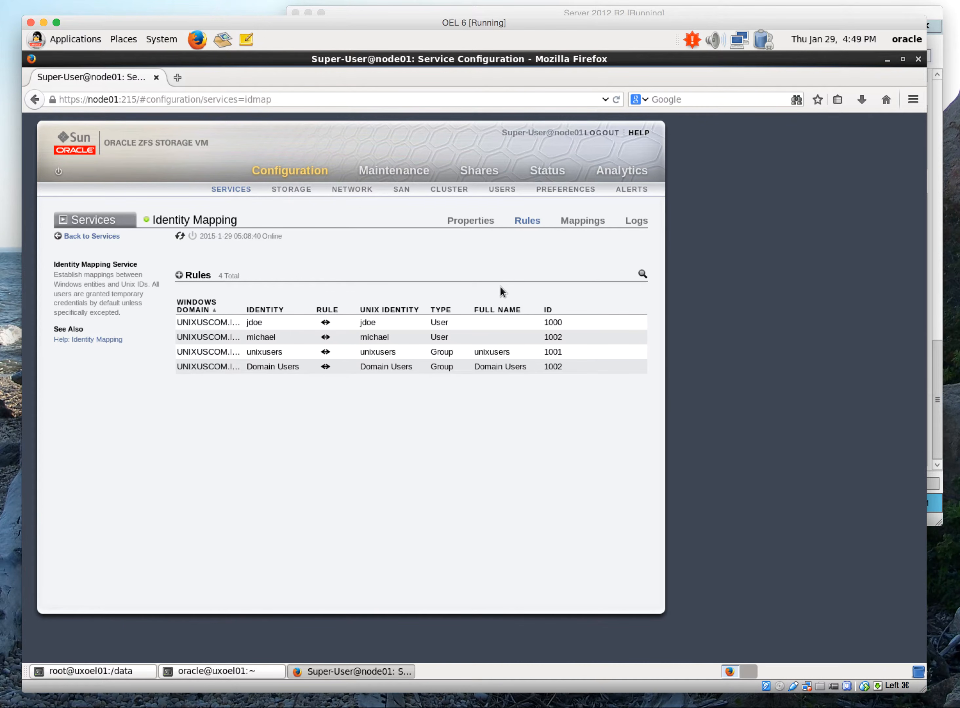
# Show the identity mapping of the user's account in Windows domain UNIXUSCOM.local, first for the Windows platform and then for Unix
pyautogui.click(582, 221)
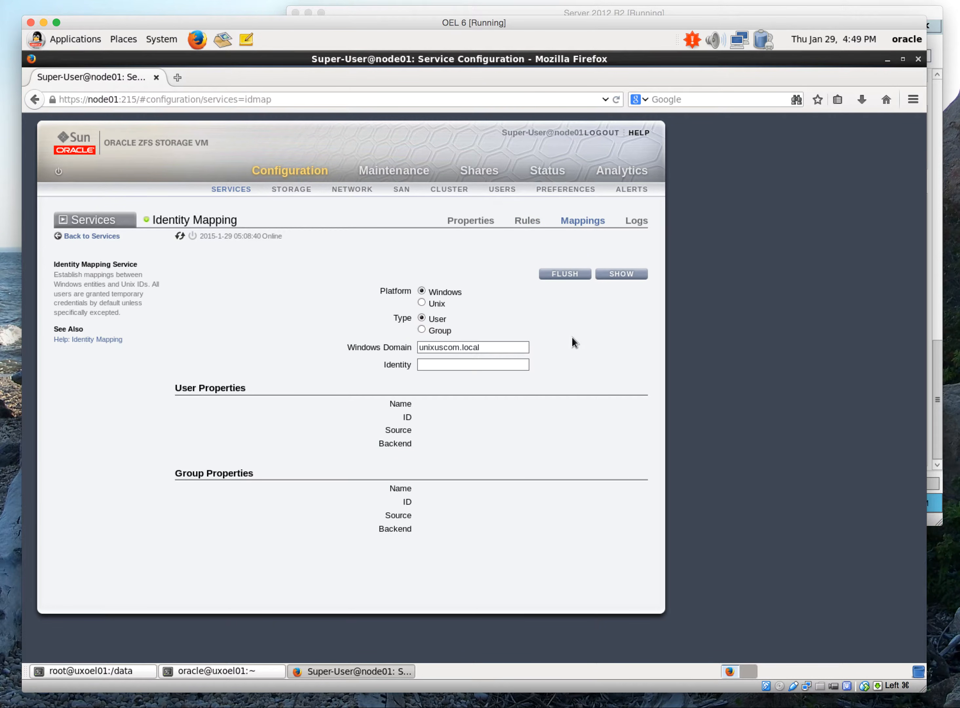
pyautogui.moveTo(457, 351); pyautogui.dragTo(402, 347)
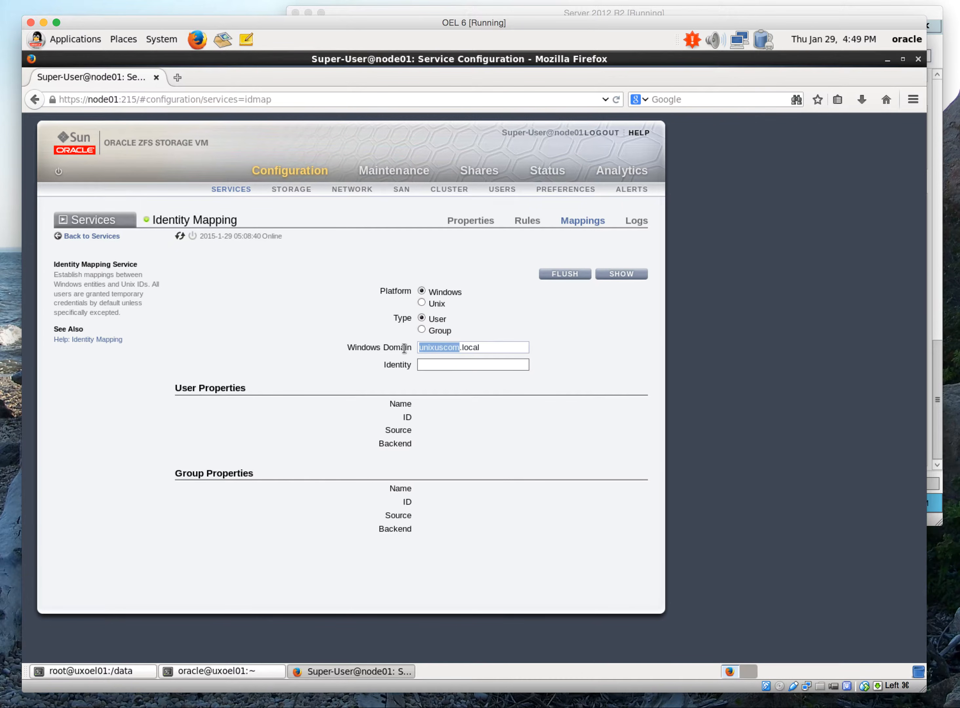
pyautogui.write('UNIXUSCOM')
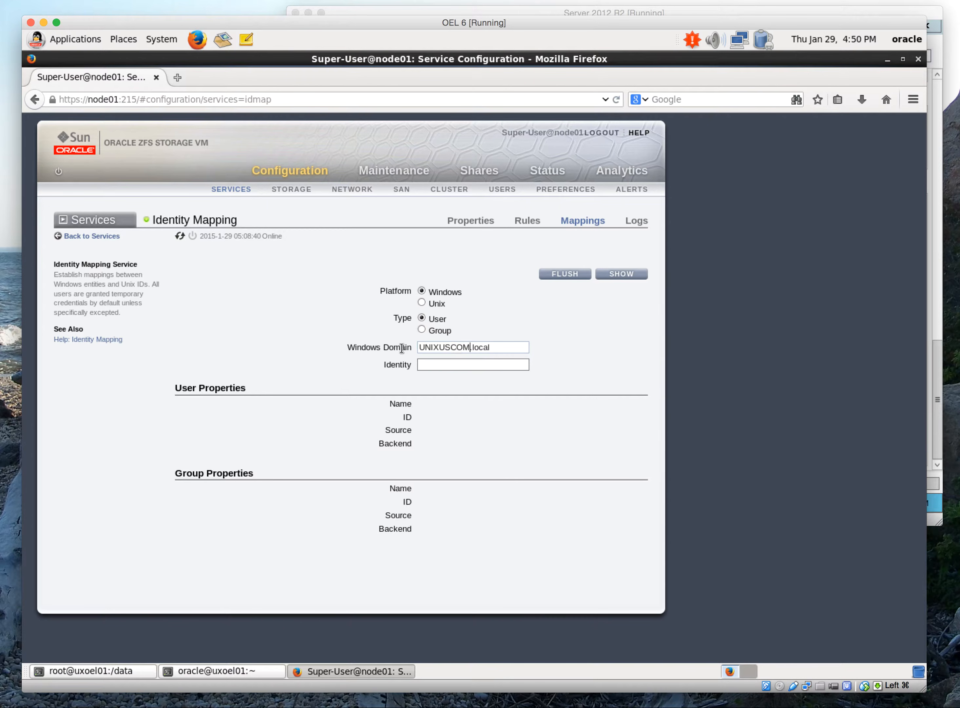
pyautogui.click(445, 367)
pyautogui.write('jdoe')
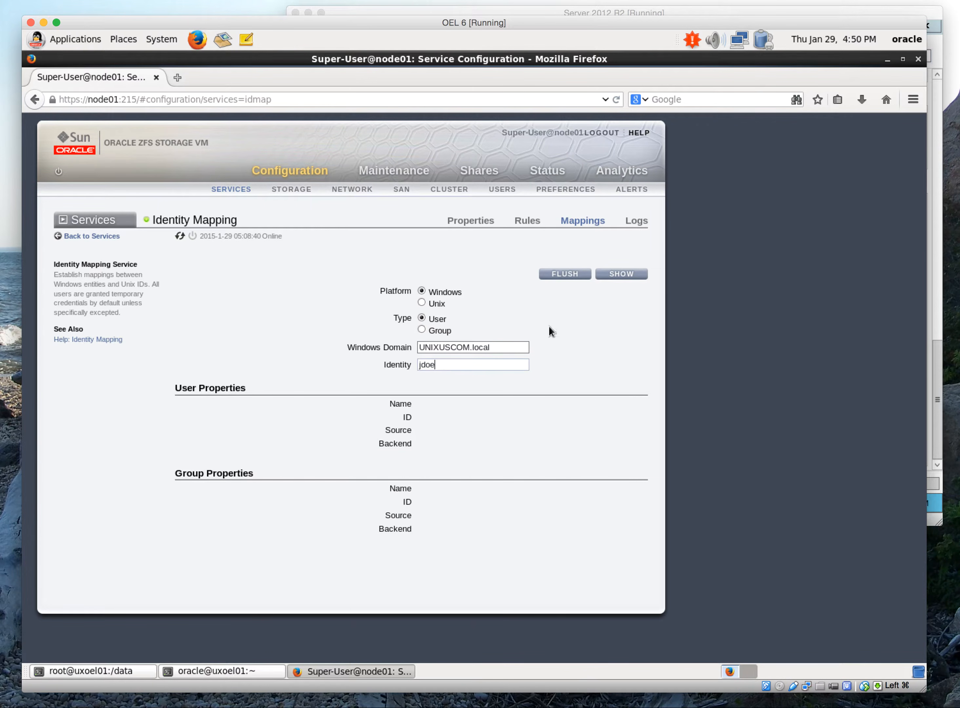
pyautogui.click(623, 274)
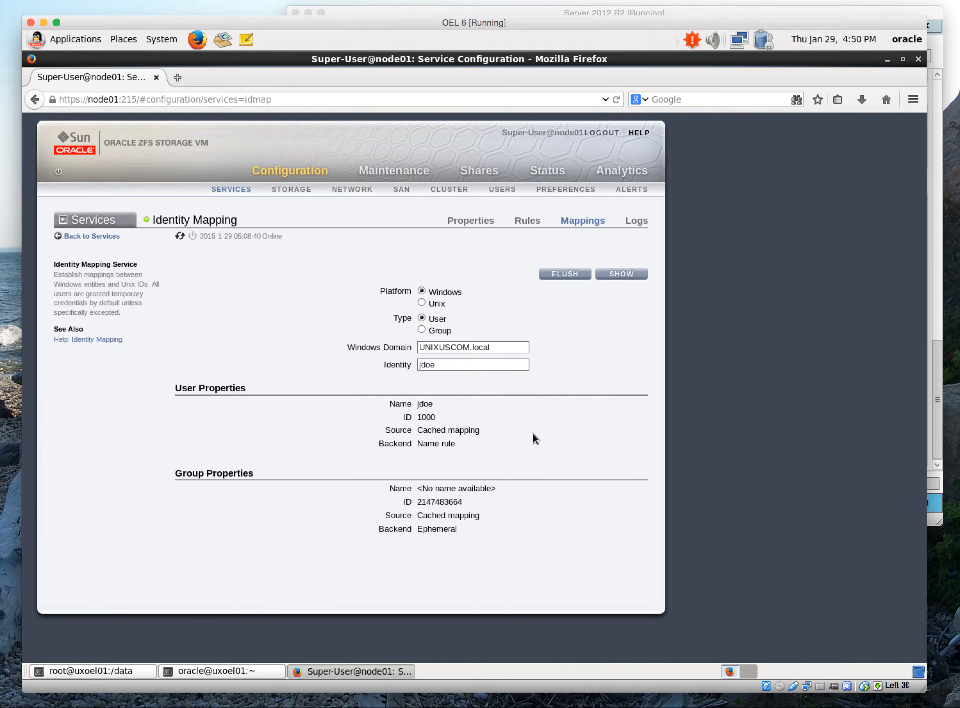
pyautogui.click(423, 302)
pyautogui.click(622, 275)
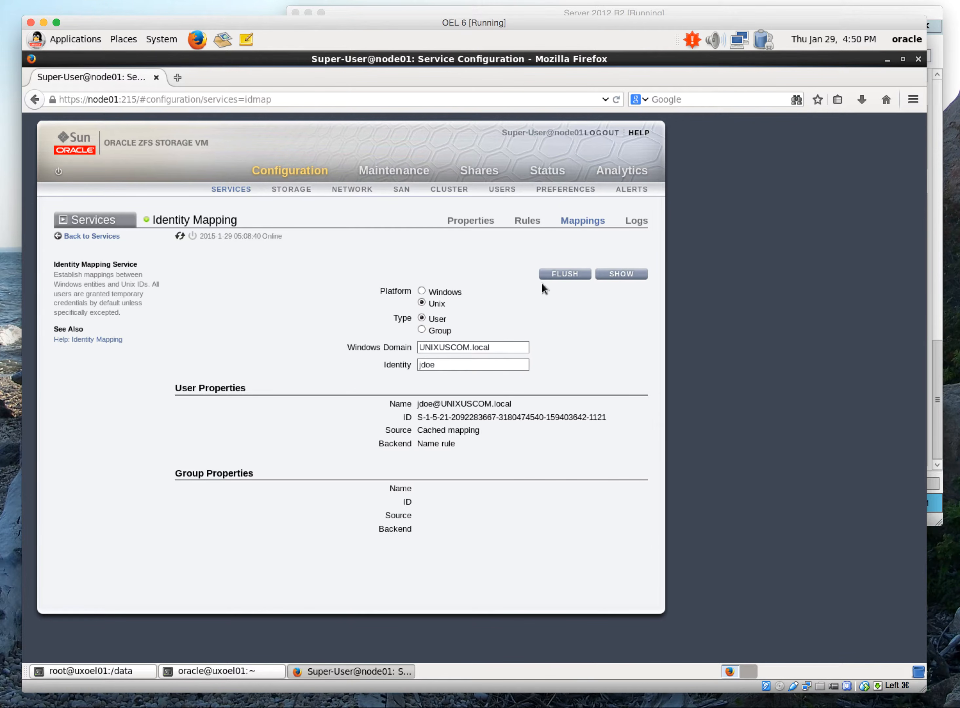
# Open the data filesystem in the shares project and review its general, protocol and access settings
pyautogui.click(492, 172)
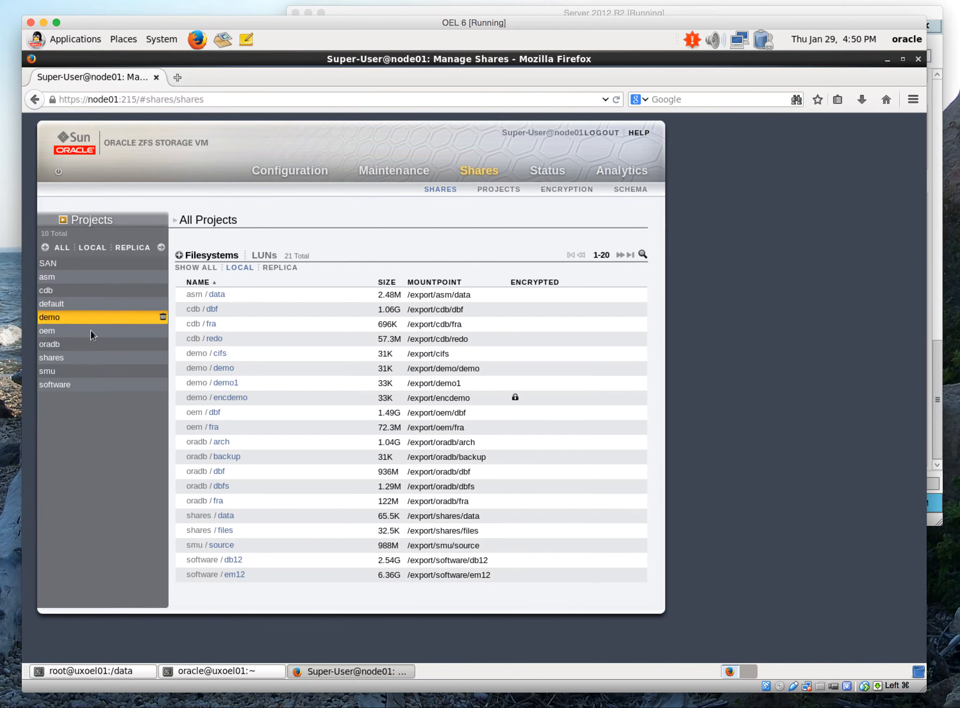
pyautogui.click(52, 357)
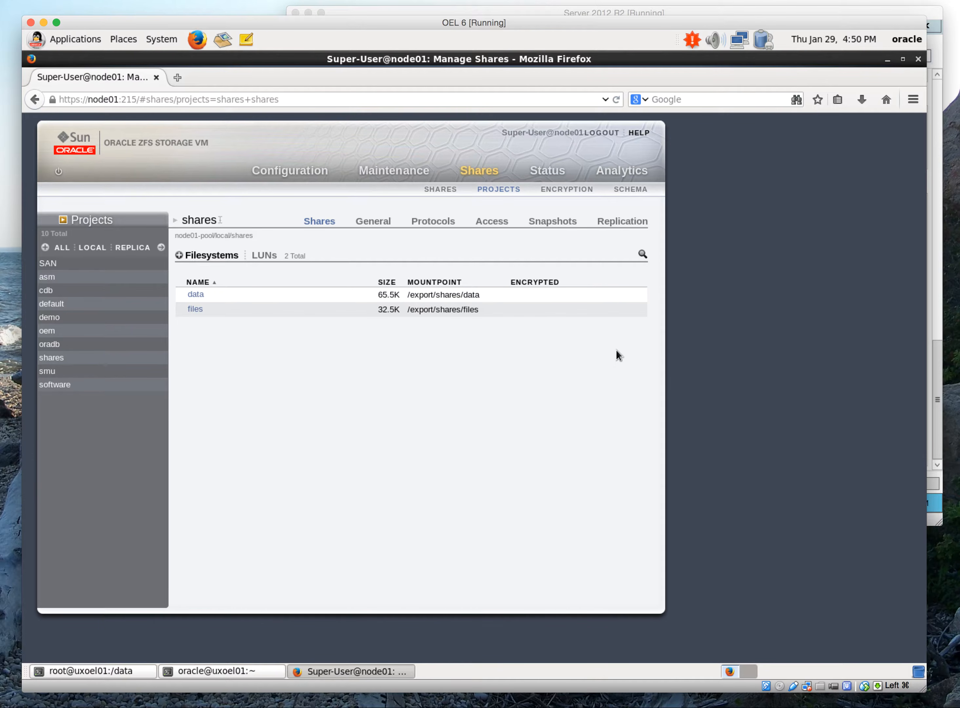
pyautogui.click(633, 294)
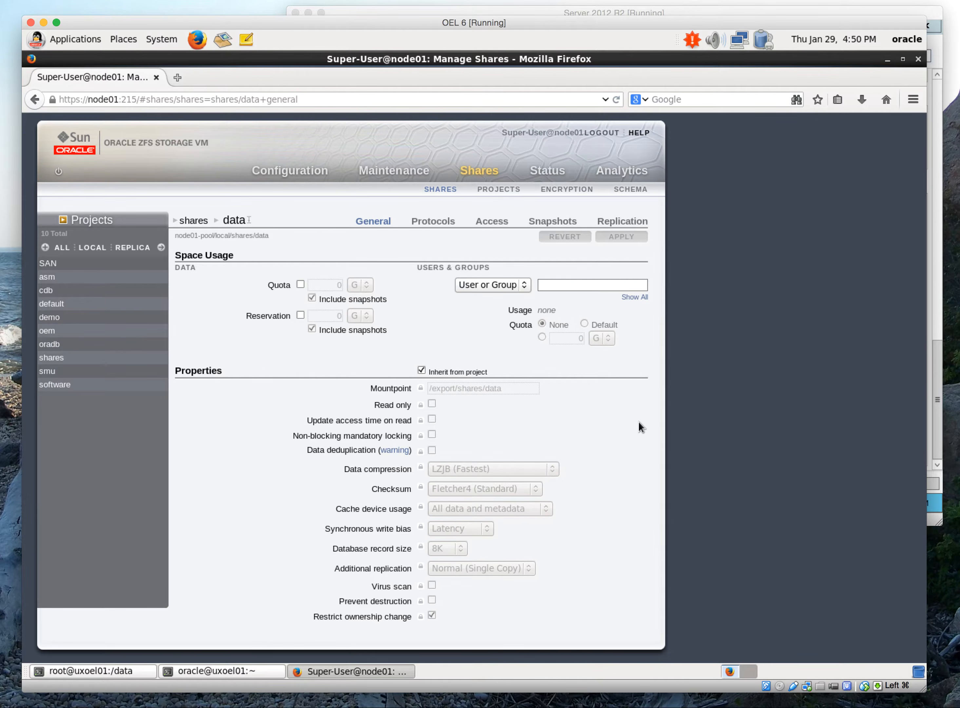
pyautogui.click(432, 222)
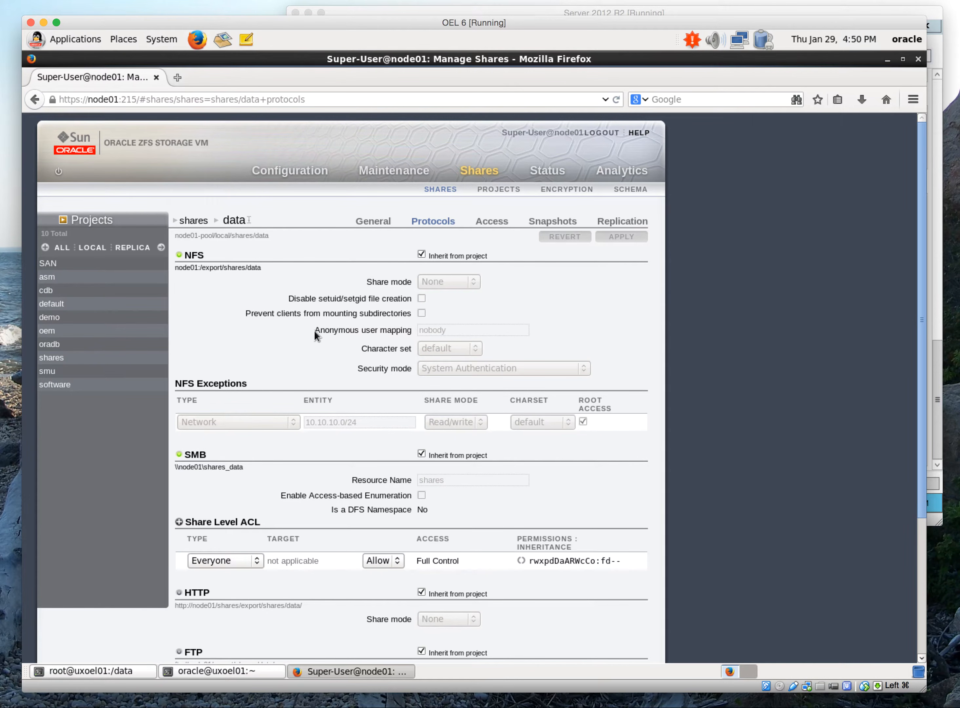
pyautogui.click(487, 220)
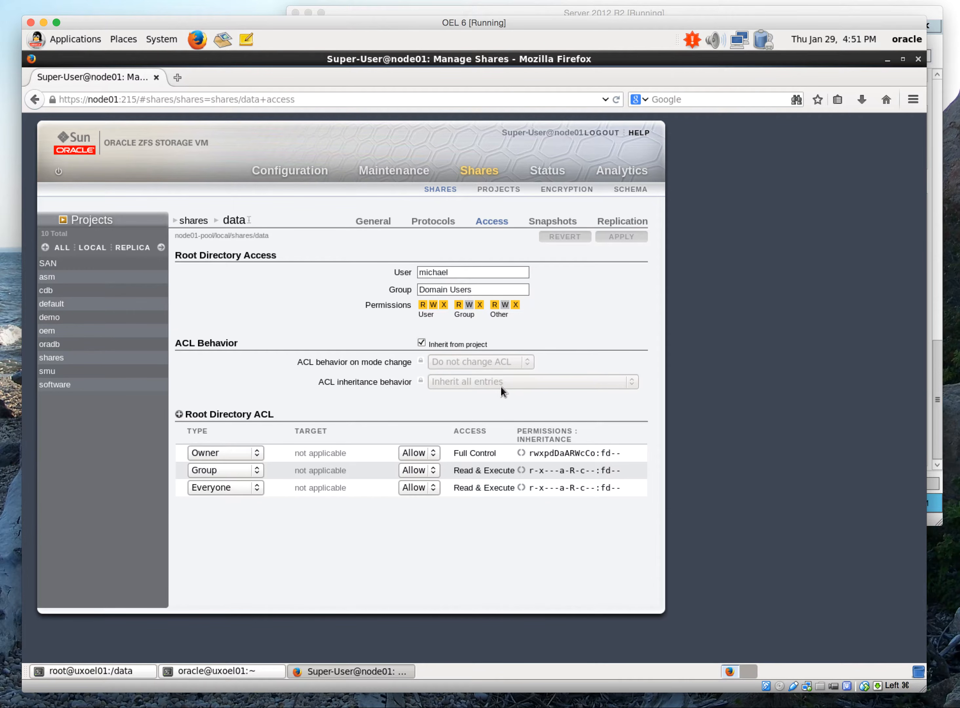
# Create a snapshot of the data filesystem named Demo_Snapshot
pyautogui.click(552, 222)
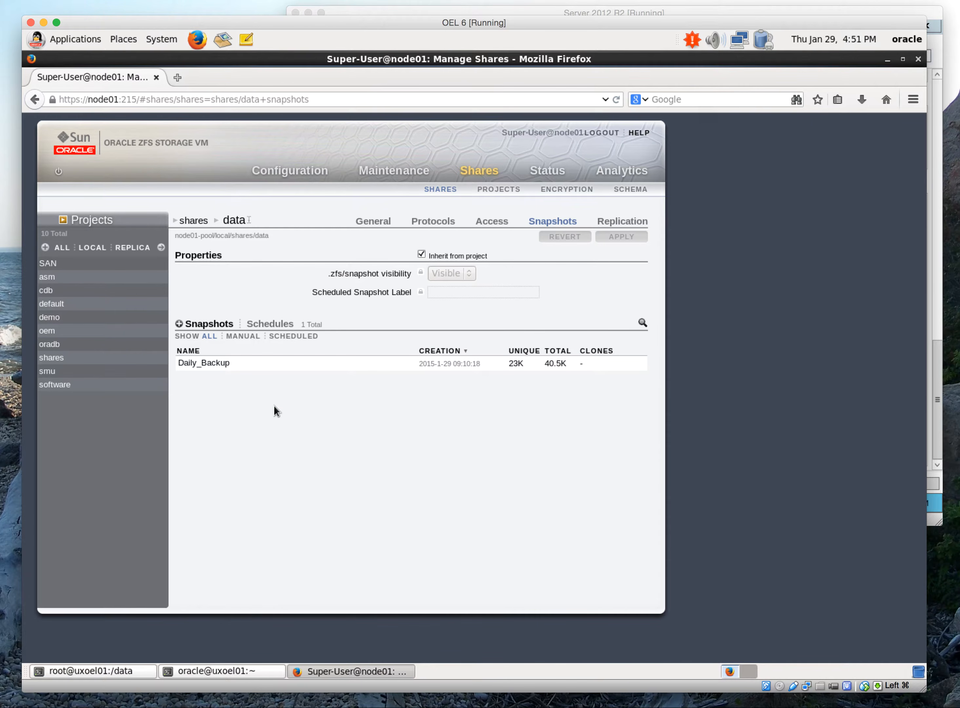
pyautogui.click(179, 324)
pyautogui.write('Demo_Snapshot')
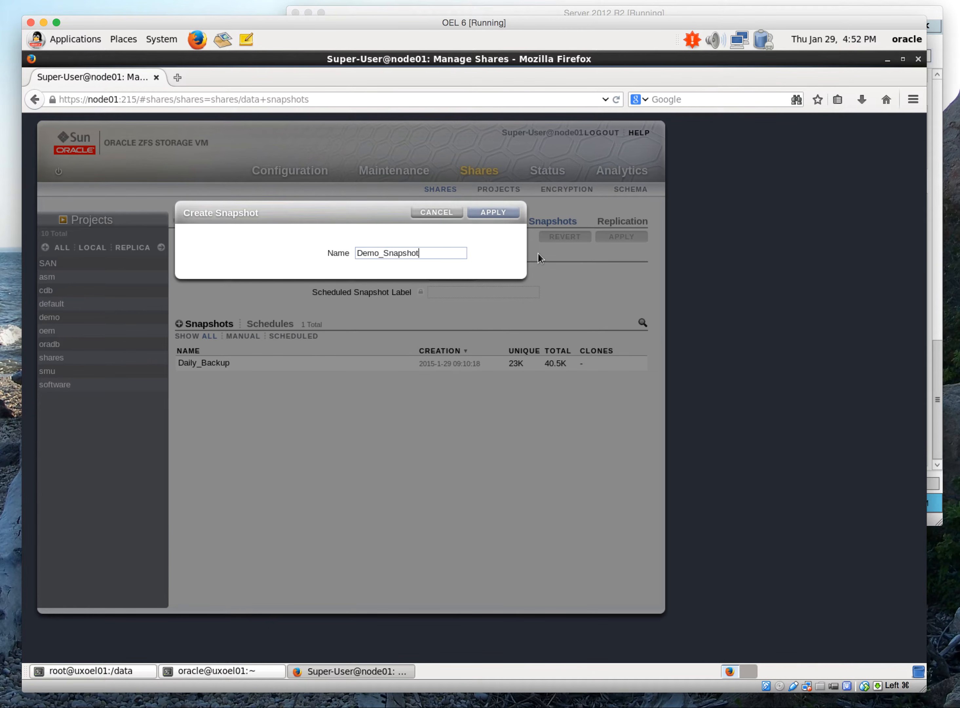
pyautogui.click(512, 216)
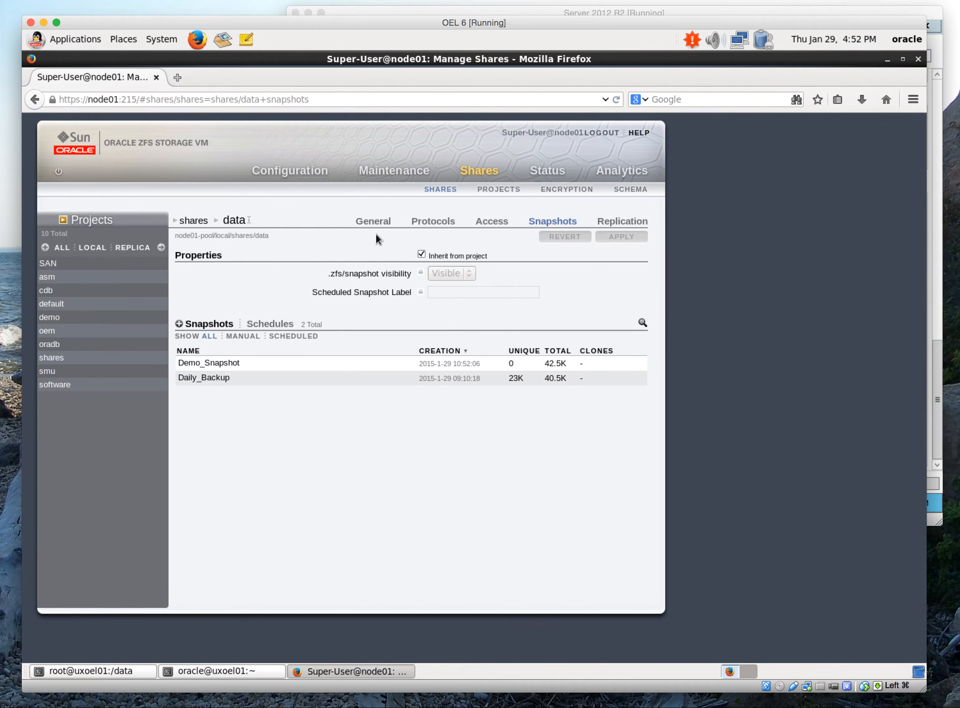
# Switch to the Server 2012 R2 machine and inspect the Daily_Backup and Demo_Snapshot folders under shares_data's .zfs snapshot directory
pyautogui.click(523, 15)
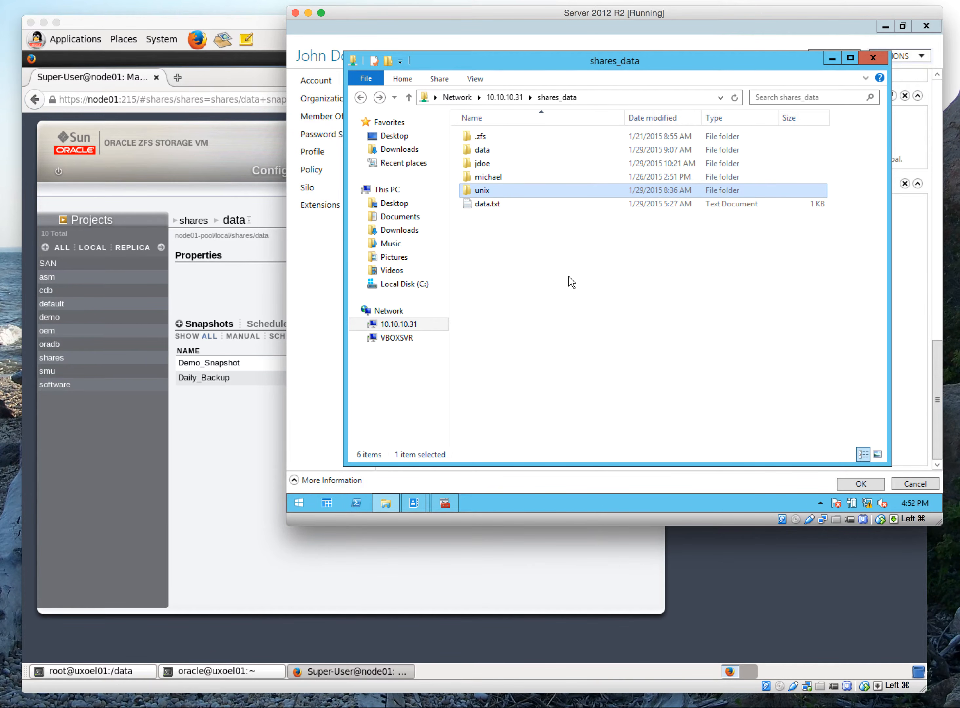
pyautogui.doubleClick(481, 137)
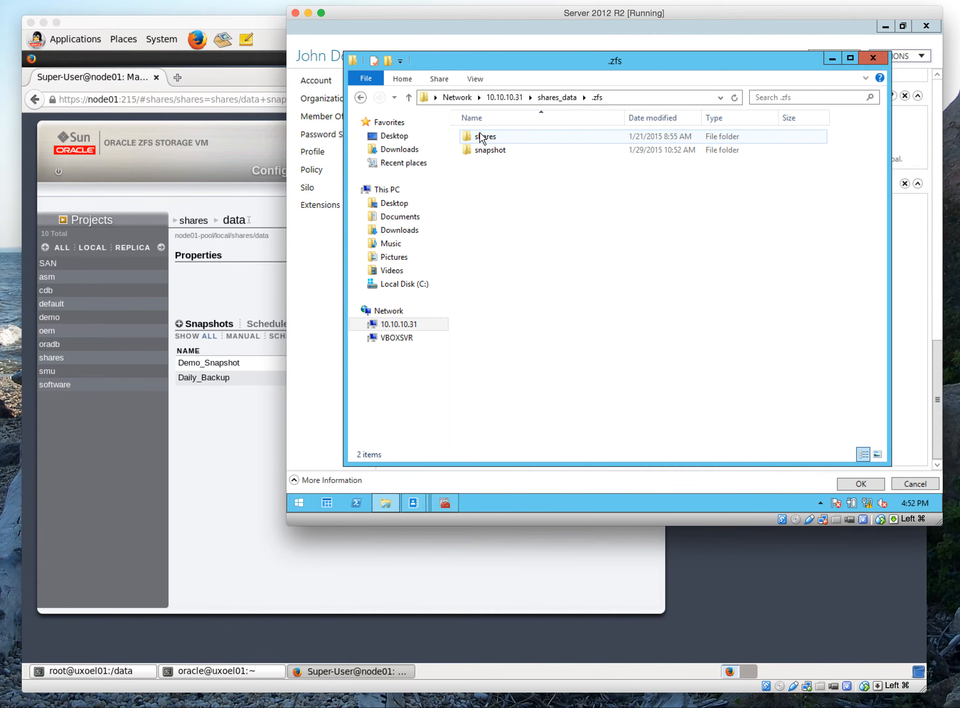
pyautogui.click(499, 149)
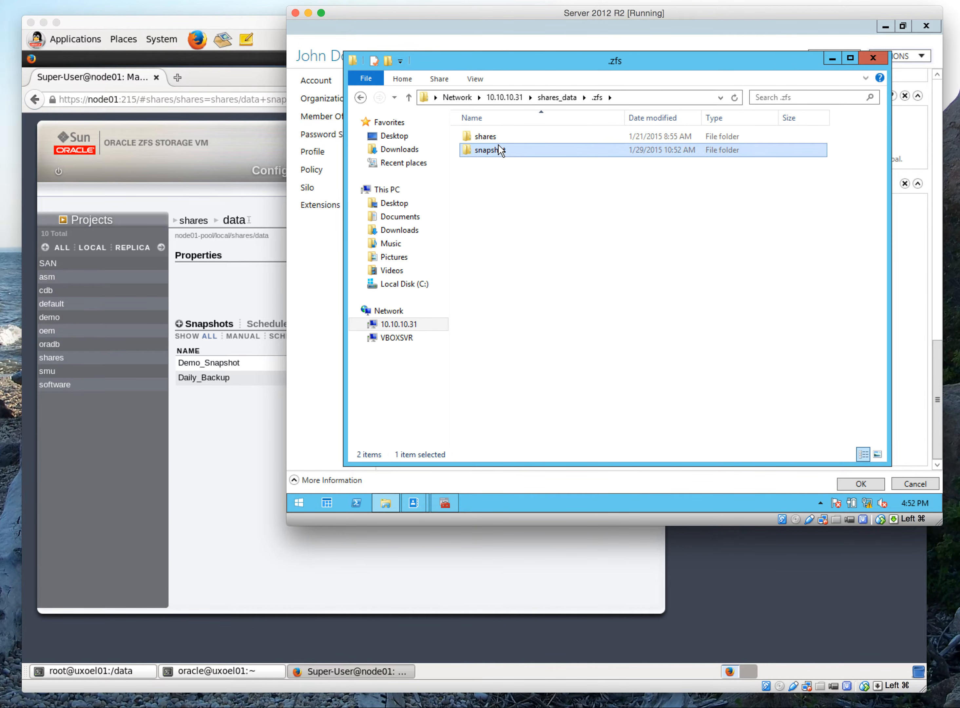
pyautogui.doubleClick(497, 148)
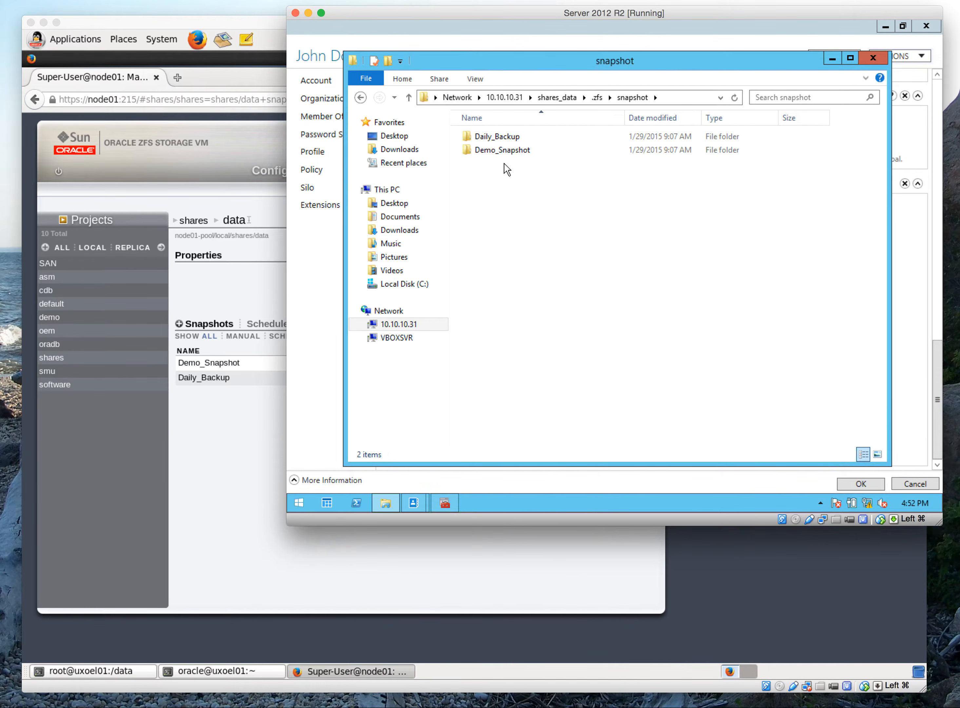
pyautogui.doubleClick(500, 139)
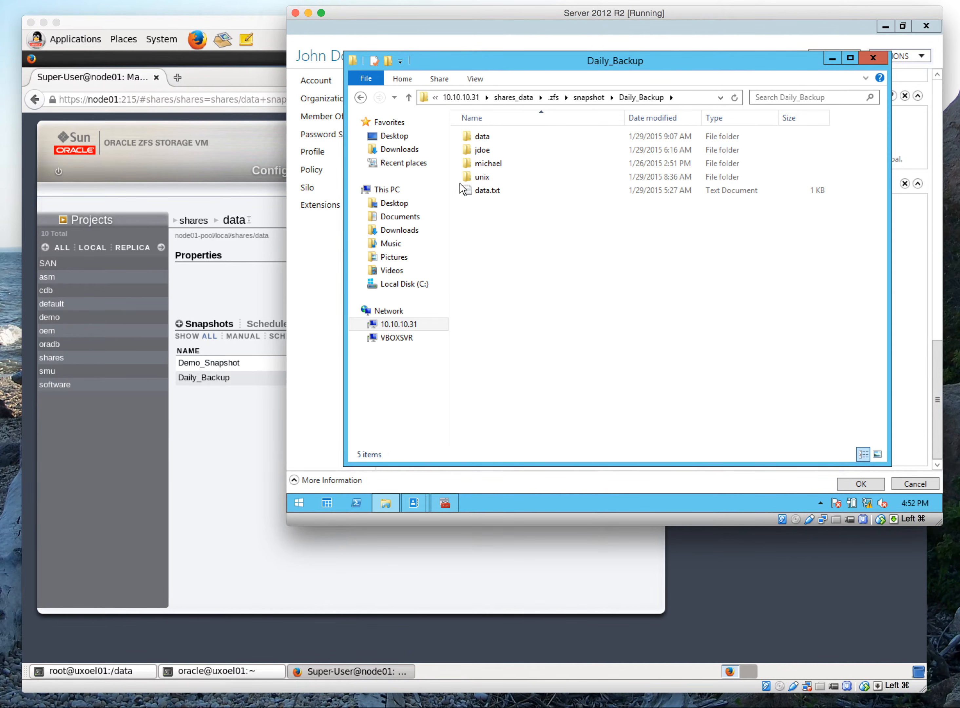
pyautogui.click(361, 97)
pyautogui.doubleClick(475, 150)
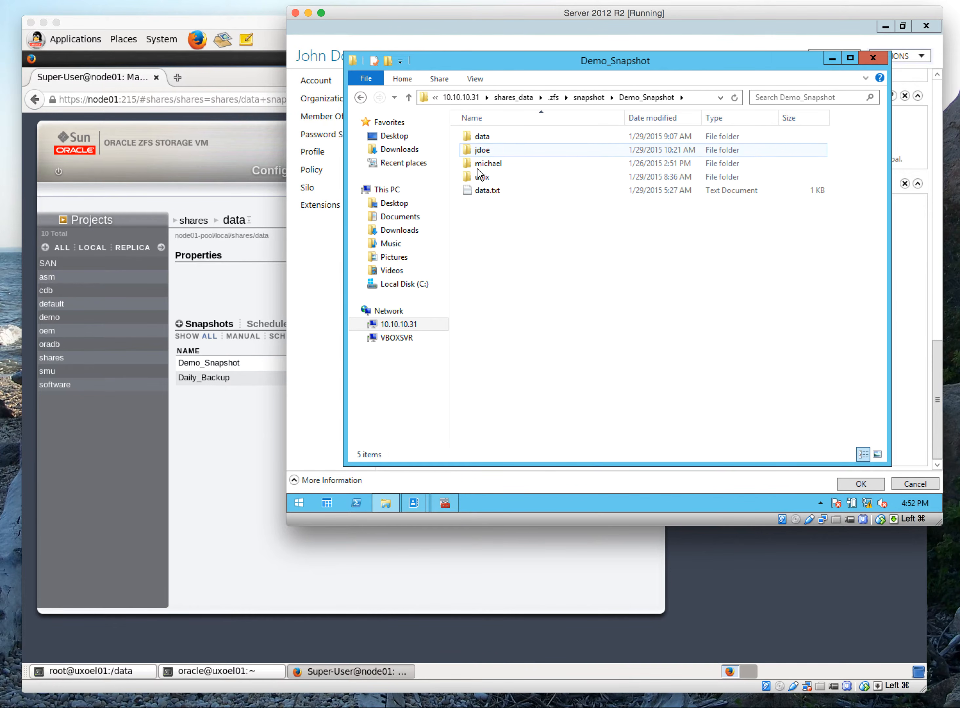
# Return to the shares_data folder and inspect the owner and permission entries in the michael folder's advanced security settings
pyautogui.click(360, 97)
pyautogui.click(359, 98)
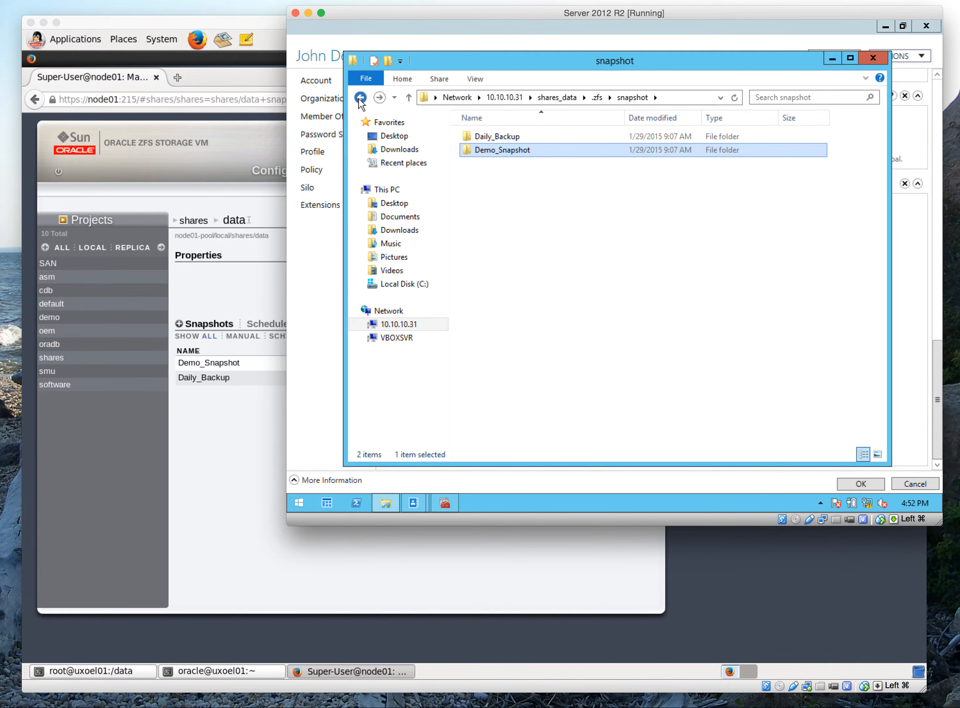
pyautogui.click(360, 97)
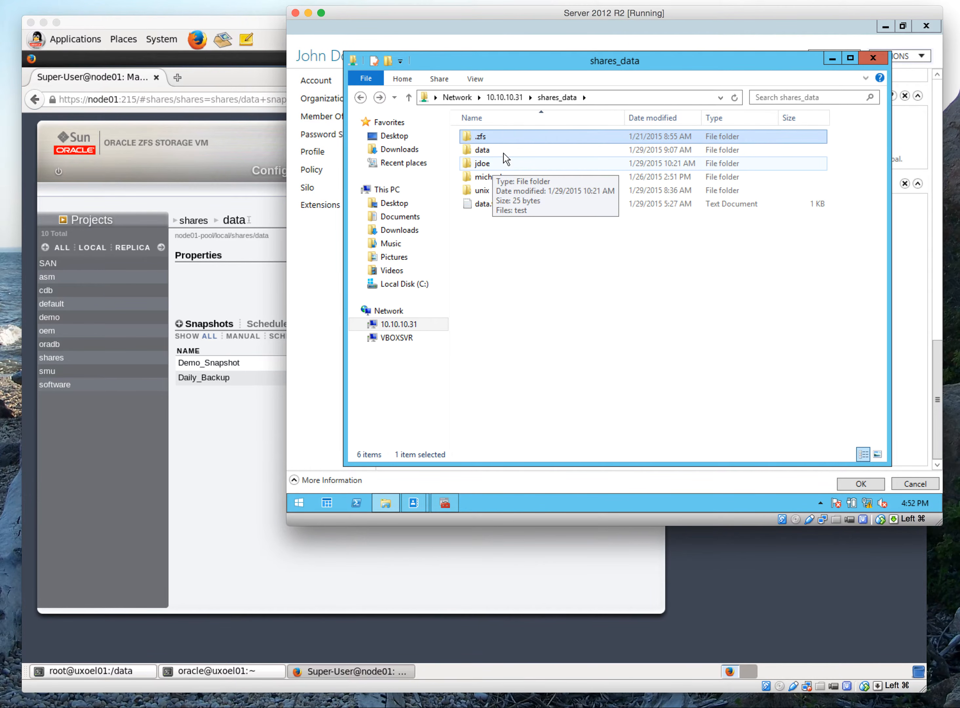
pyautogui.click(500, 177)
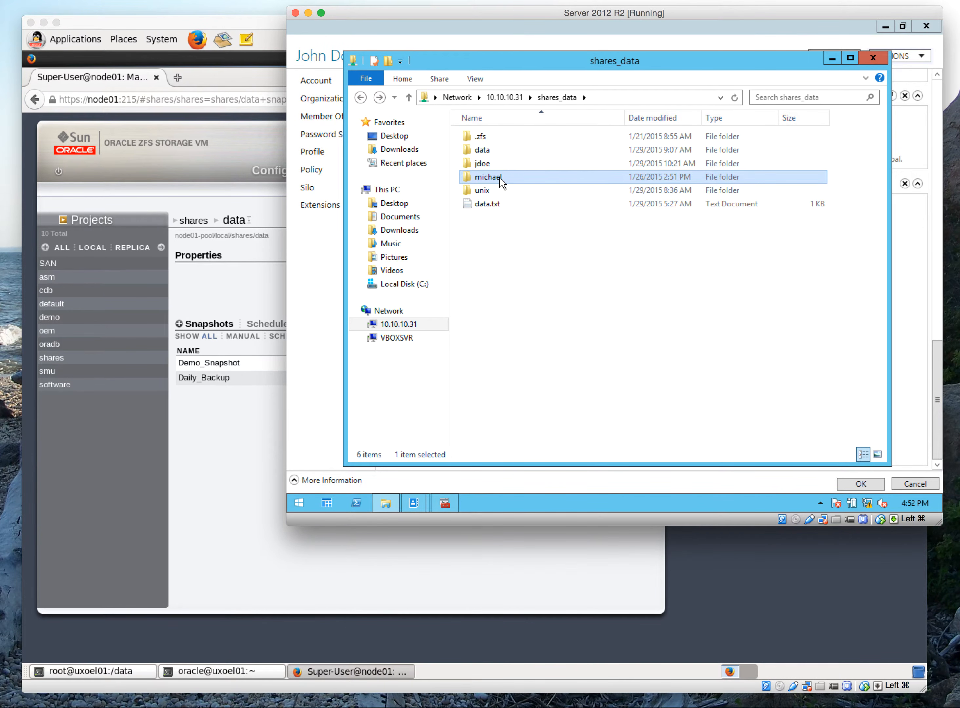
pyautogui.rightClick(493, 195)
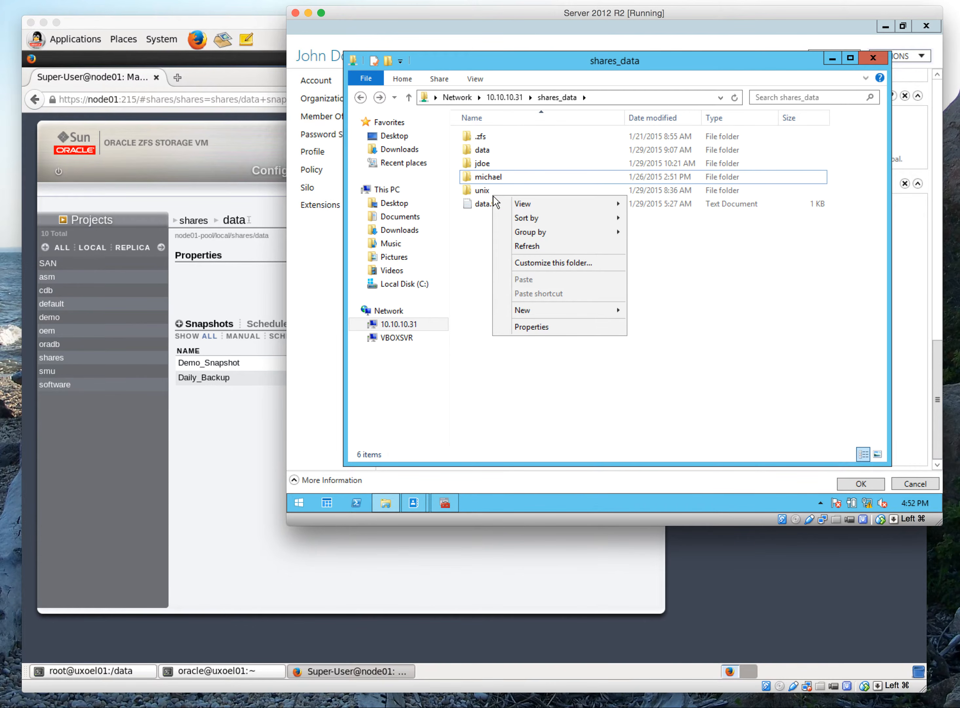
pyautogui.click(491, 173)
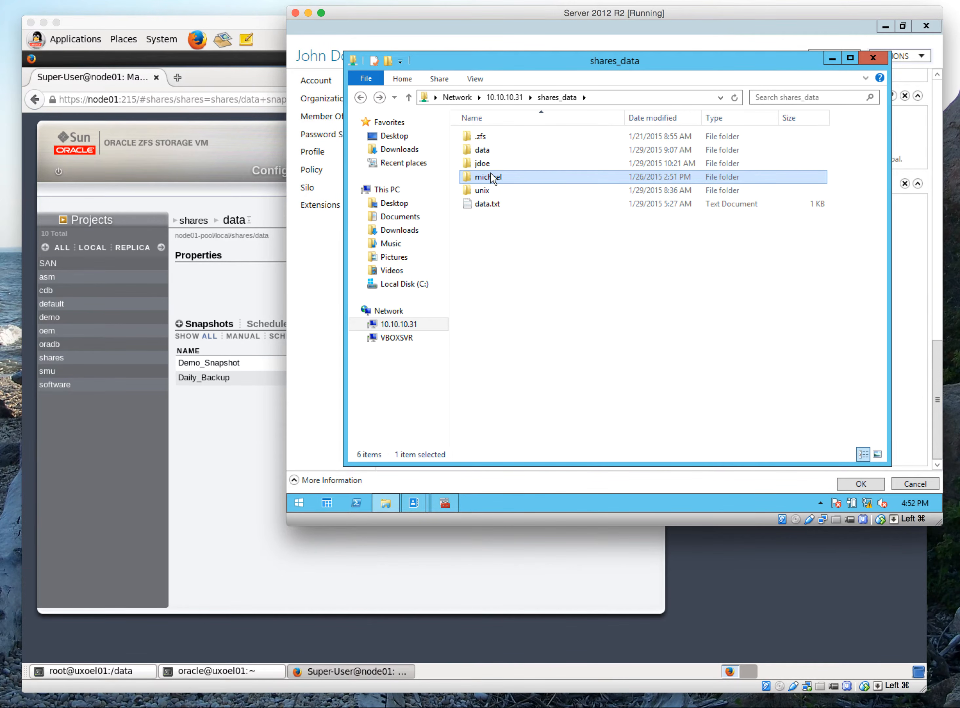
pyautogui.rightClick(490, 172)
pyautogui.click(538, 332)
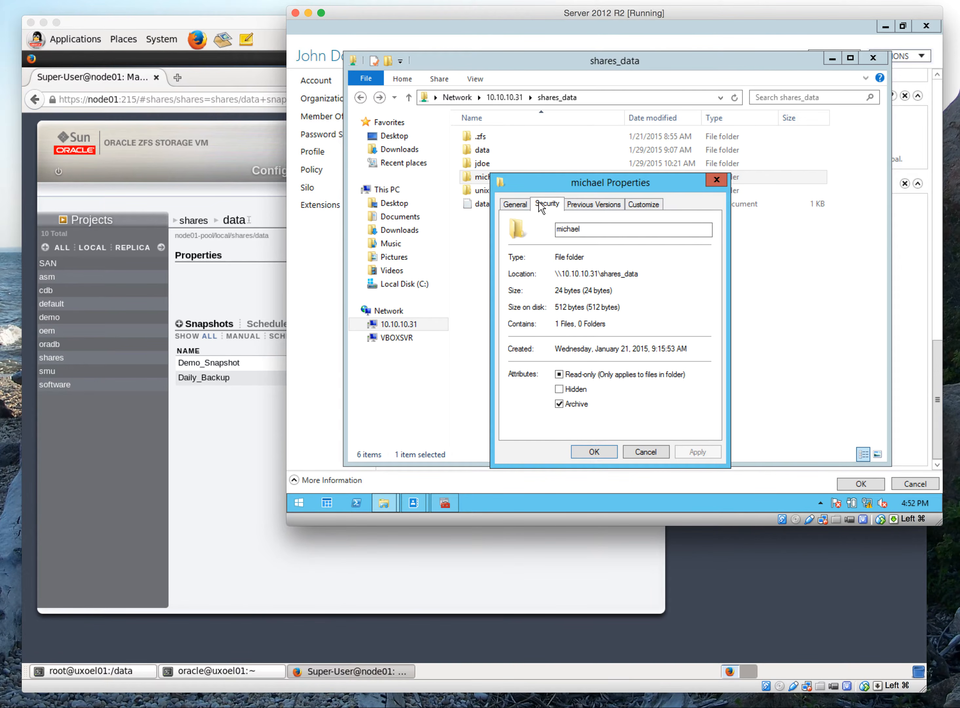
pyautogui.click(546, 203)
pyautogui.click(685, 404)
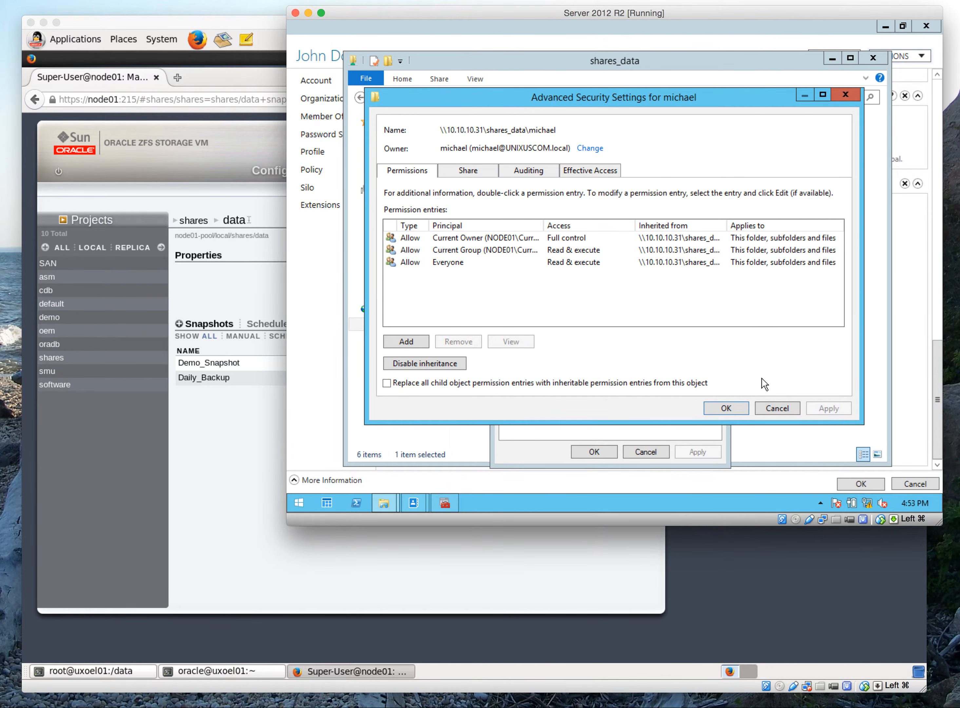
pyautogui.click(769, 408)
pyautogui.click(646, 452)
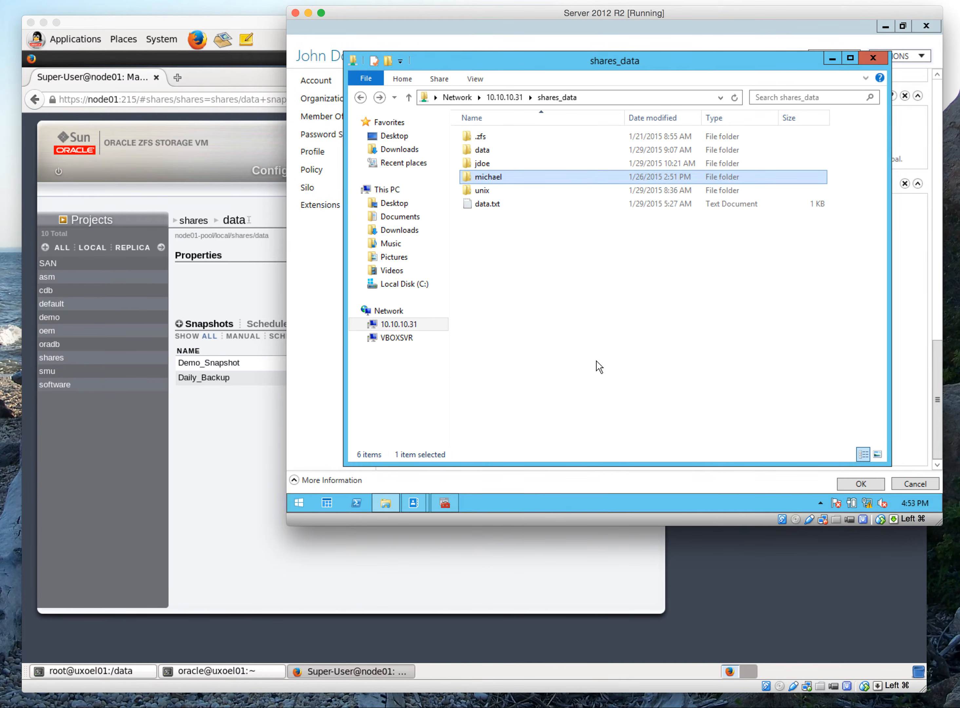
# Inspect the owner and permission entries in the jdoe folder's advanced security settings
pyautogui.click(496, 164)
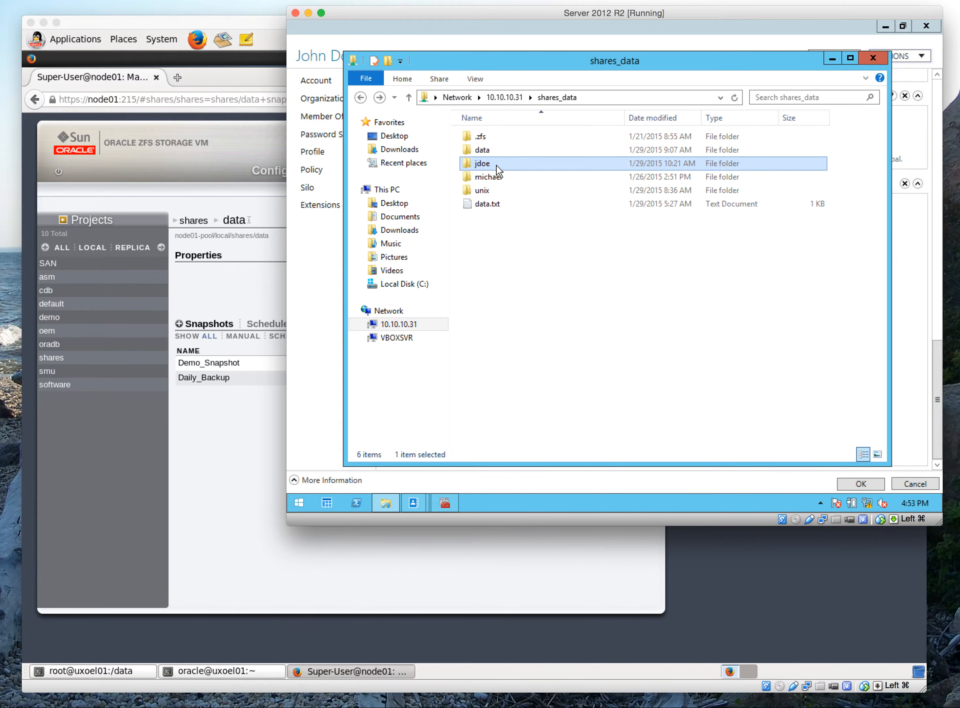
pyautogui.rightClick(495, 165)
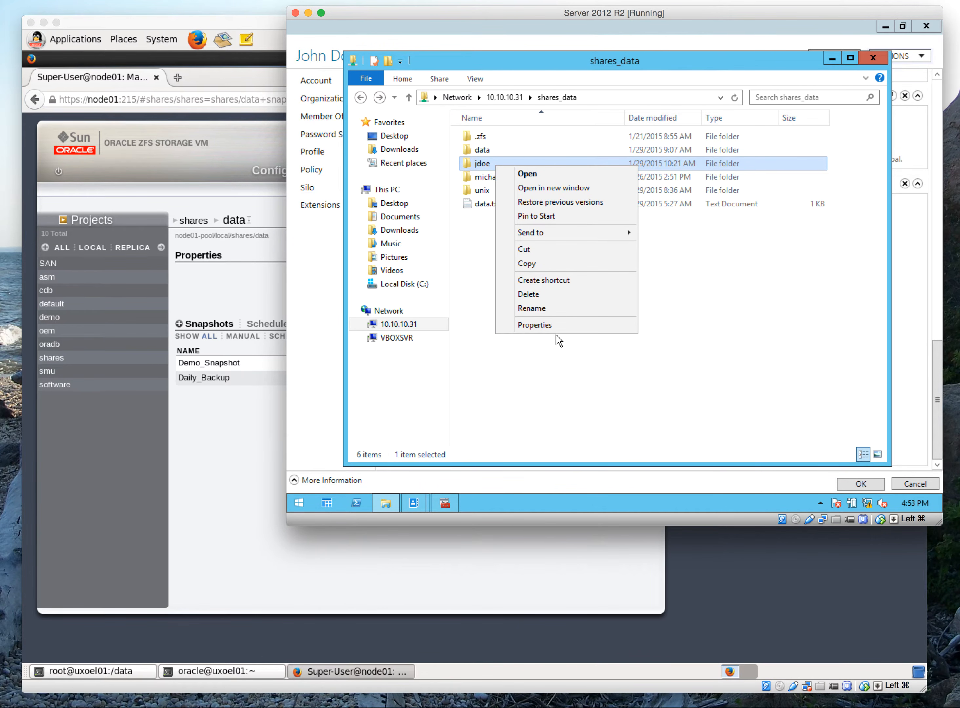
pyautogui.click(558, 325)
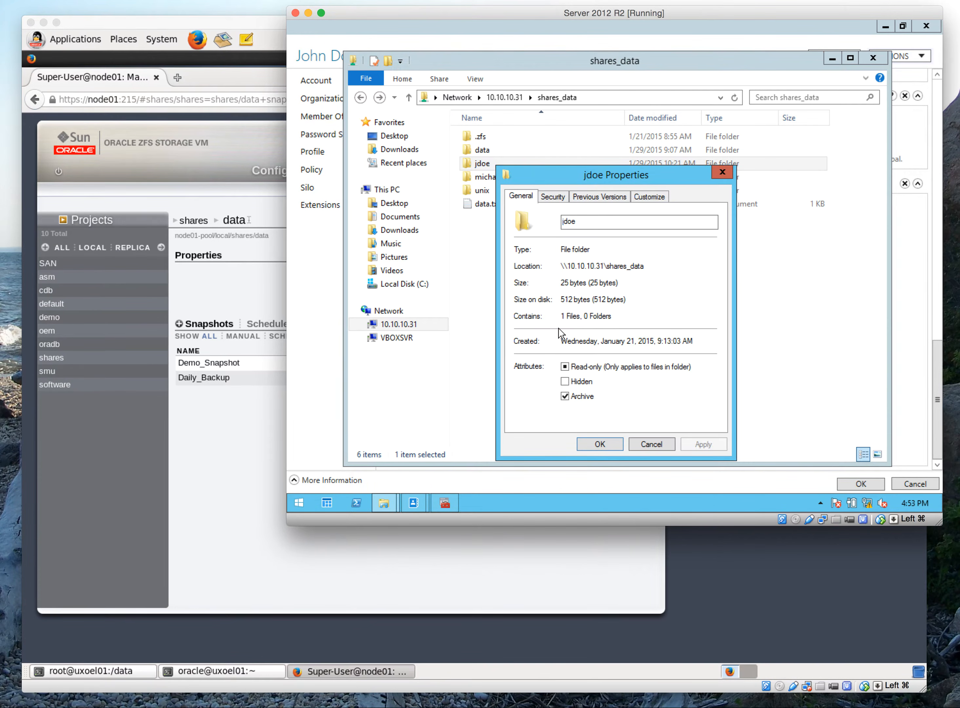
pyautogui.click(557, 198)
pyautogui.click(687, 397)
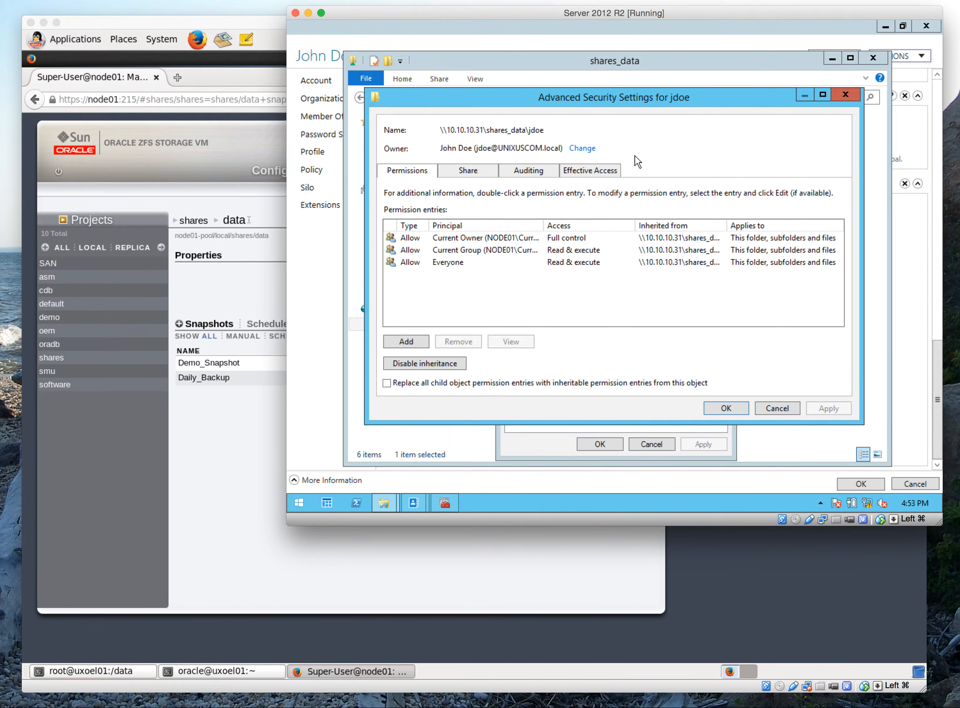
pyautogui.click(783, 409)
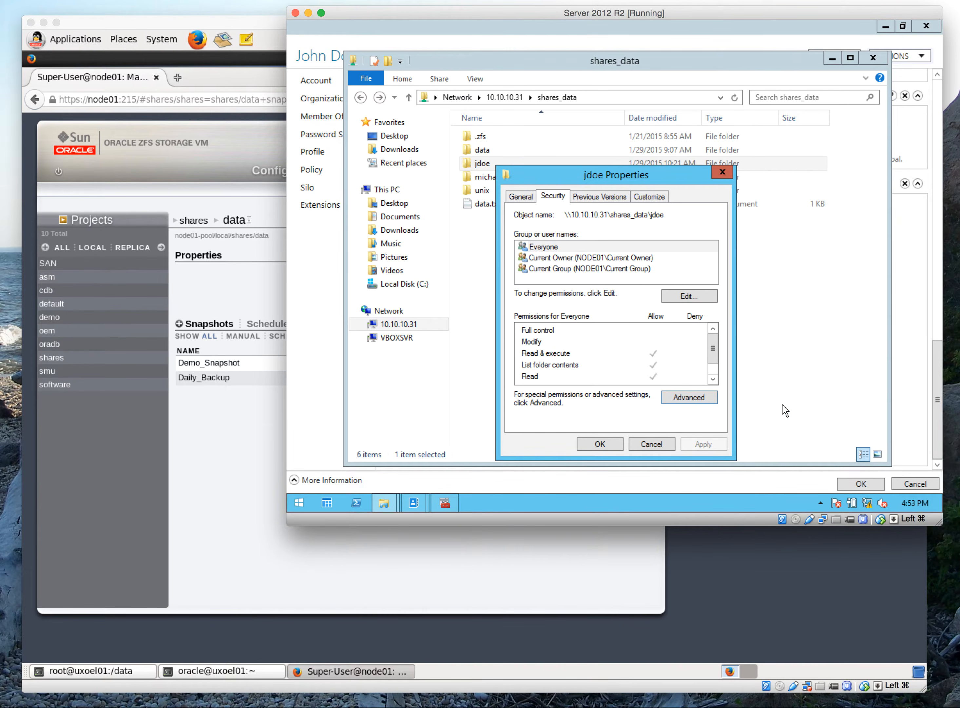
pyautogui.click(667, 444)
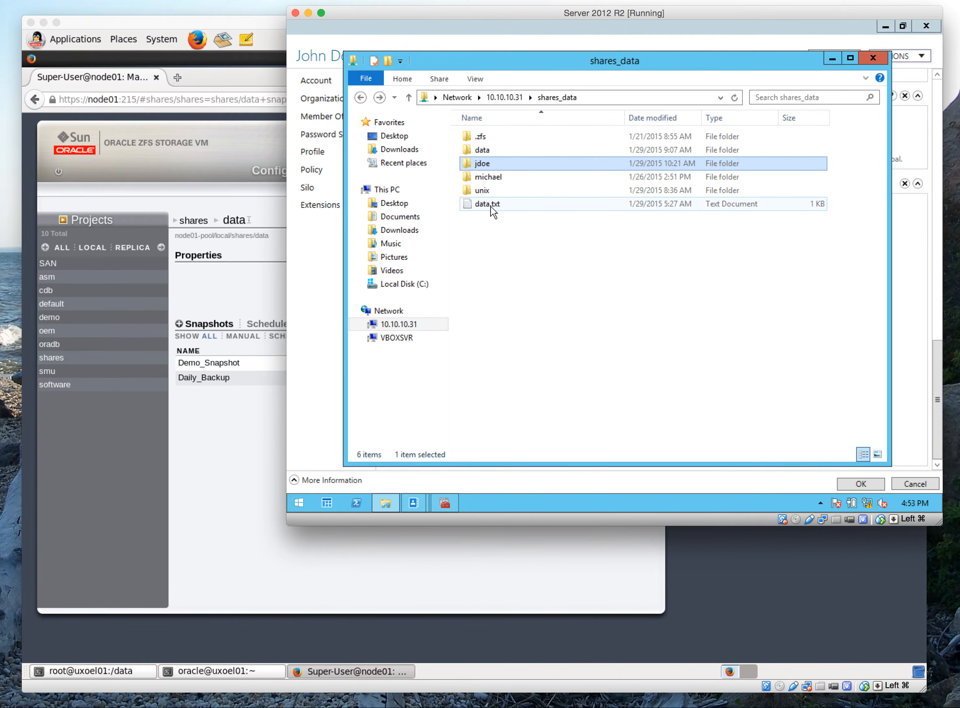
# Open the test document in the michael folder, save it without edits and close it
pyautogui.click(492, 178)
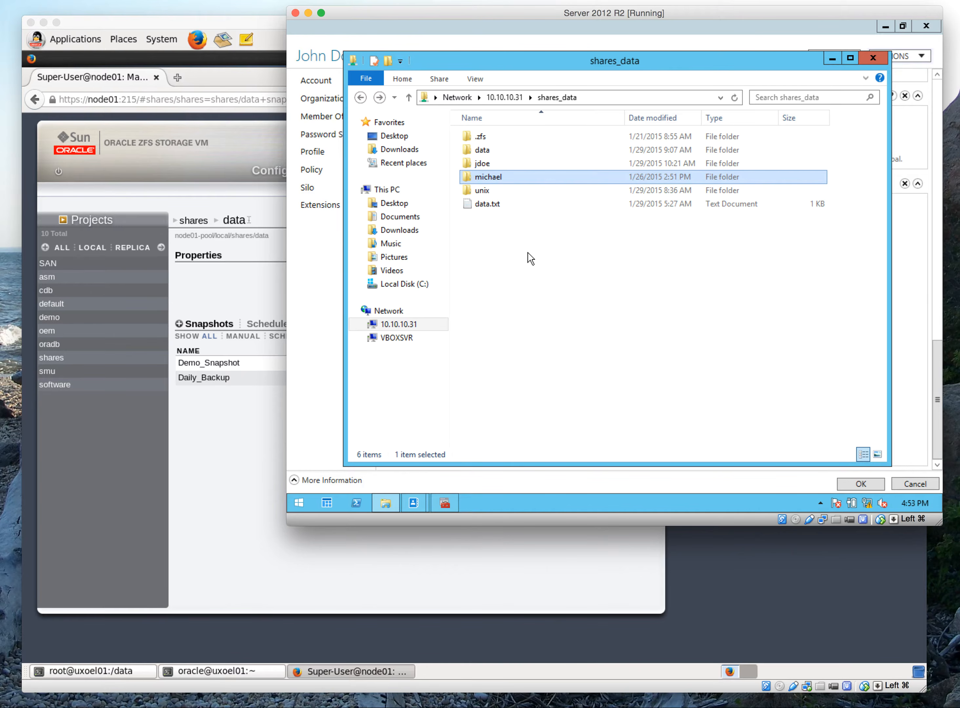
pyautogui.doubleClick(503, 178)
pyautogui.doubleClick(484, 134)
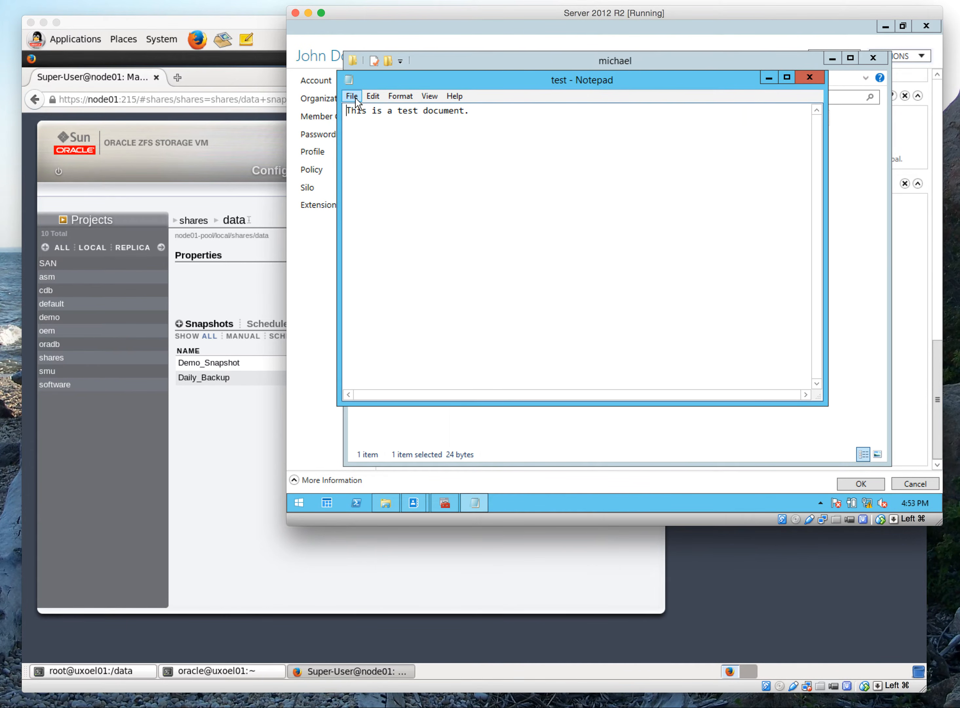
pyautogui.click(355, 97)
pyautogui.click(370, 140)
pyautogui.click(809, 78)
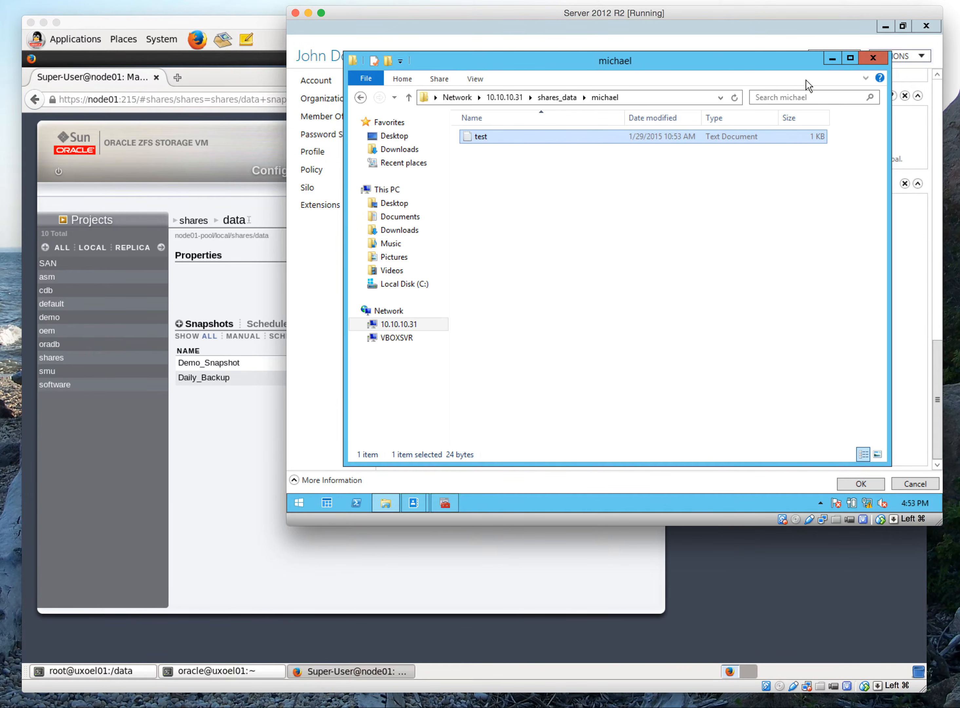
# Reopen the test document in the michael folder, append "Text." to its line, and save and close it
pyautogui.doubleClick(497, 137)
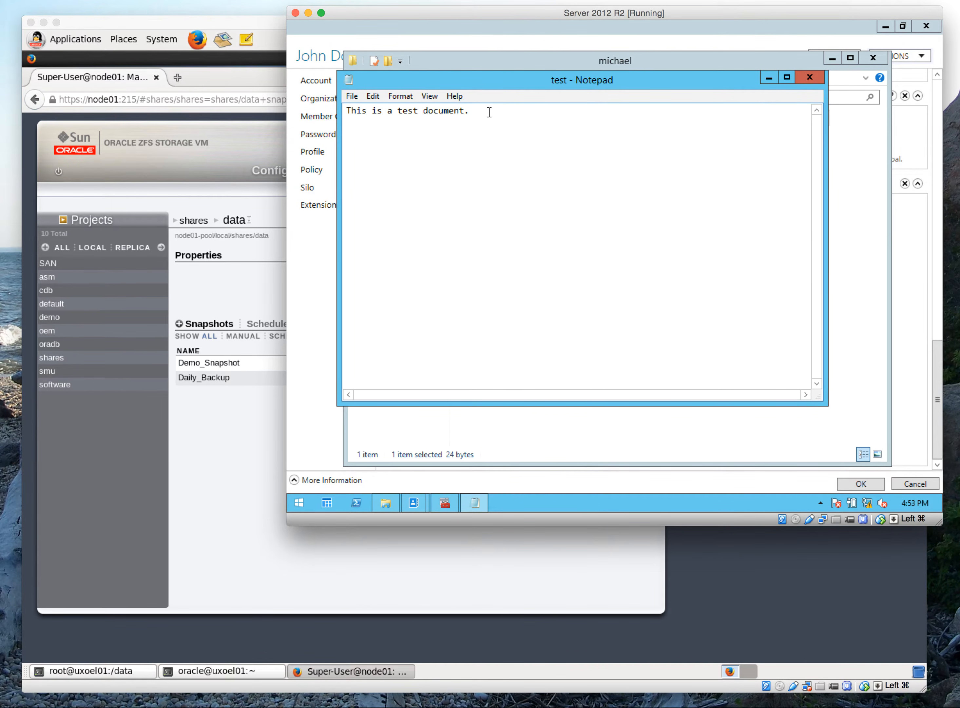
pyautogui.write('Text.')
pyautogui.click(354, 95)
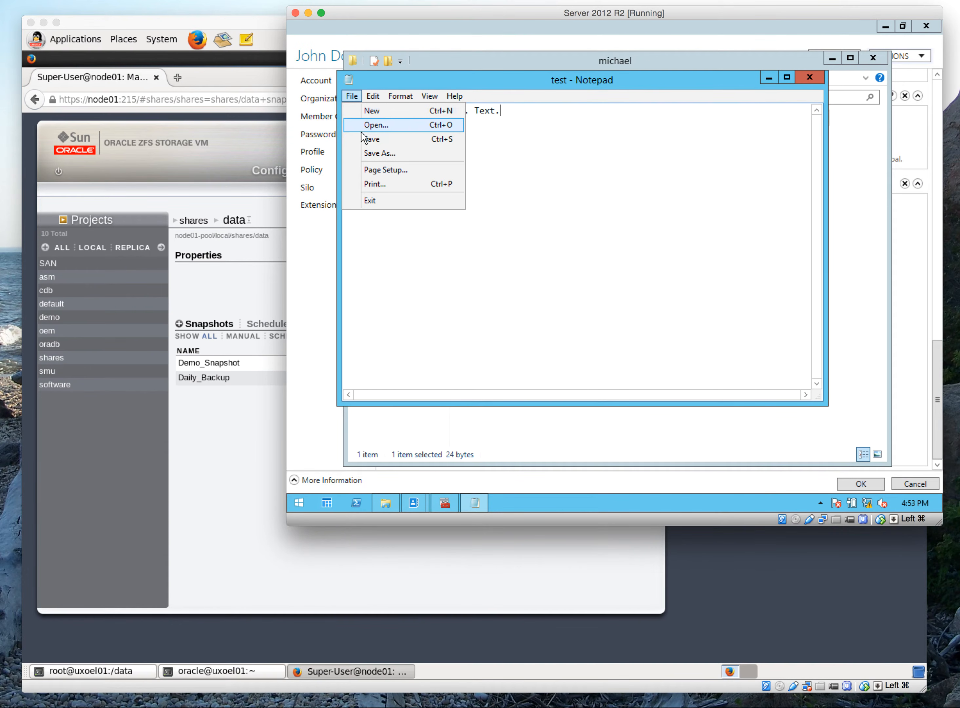
pyautogui.click(365, 139)
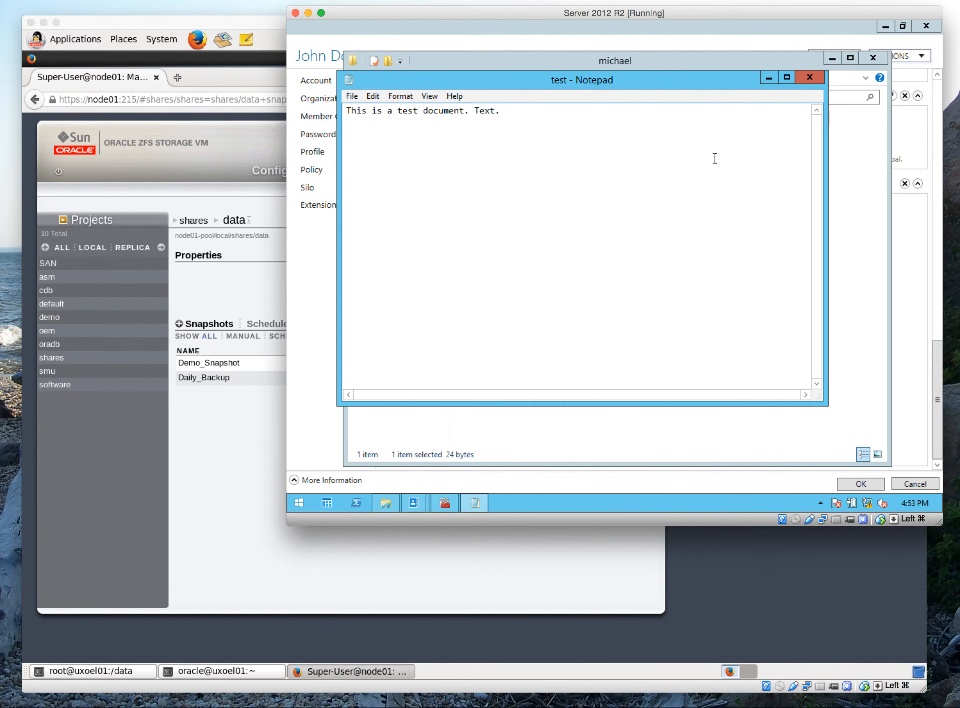
pyautogui.click(818, 80)
# Try to save the test document in the jdoe folder, cancel the save and return to shares_data
pyautogui.click(360, 98)
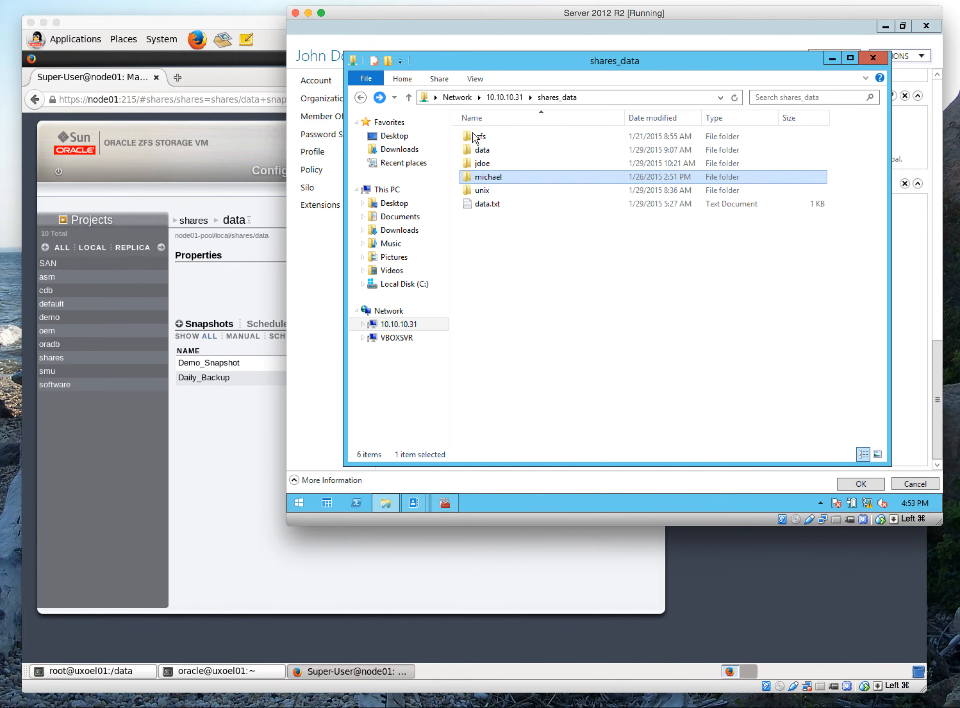
pyautogui.click(487, 164)
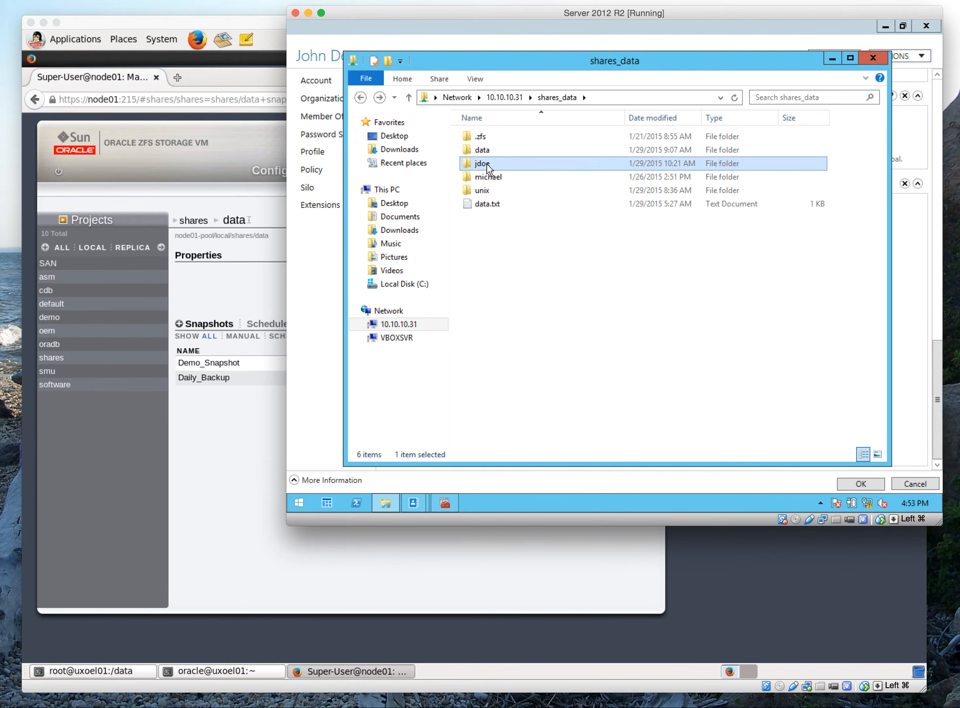
pyautogui.doubleClick(487, 164)
pyautogui.doubleClick(483, 138)
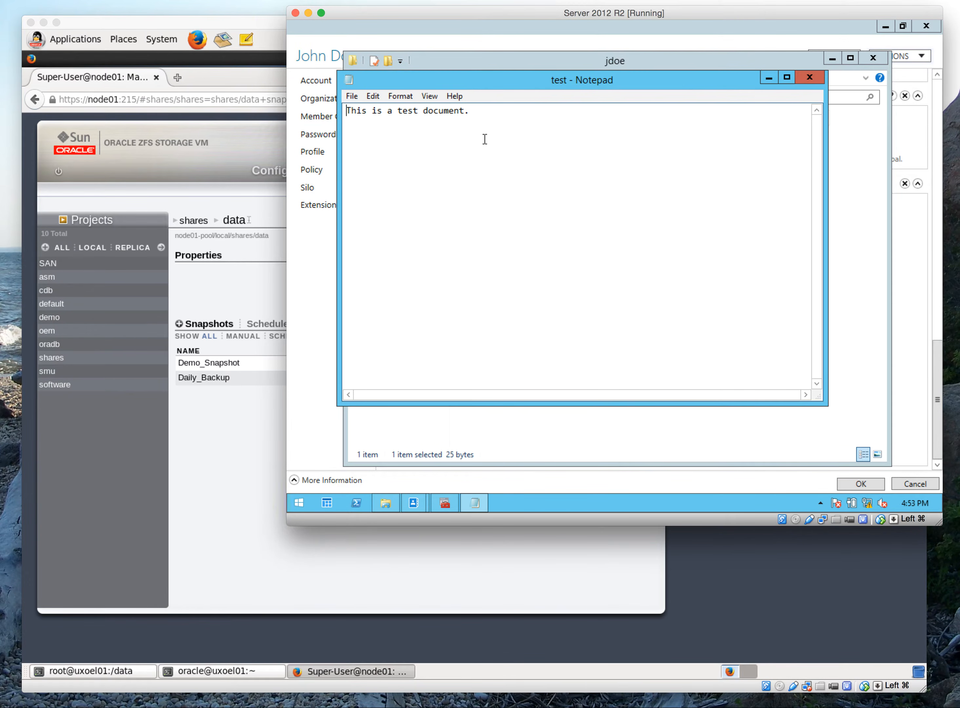
pyautogui.click(348, 99)
pyautogui.click(360, 144)
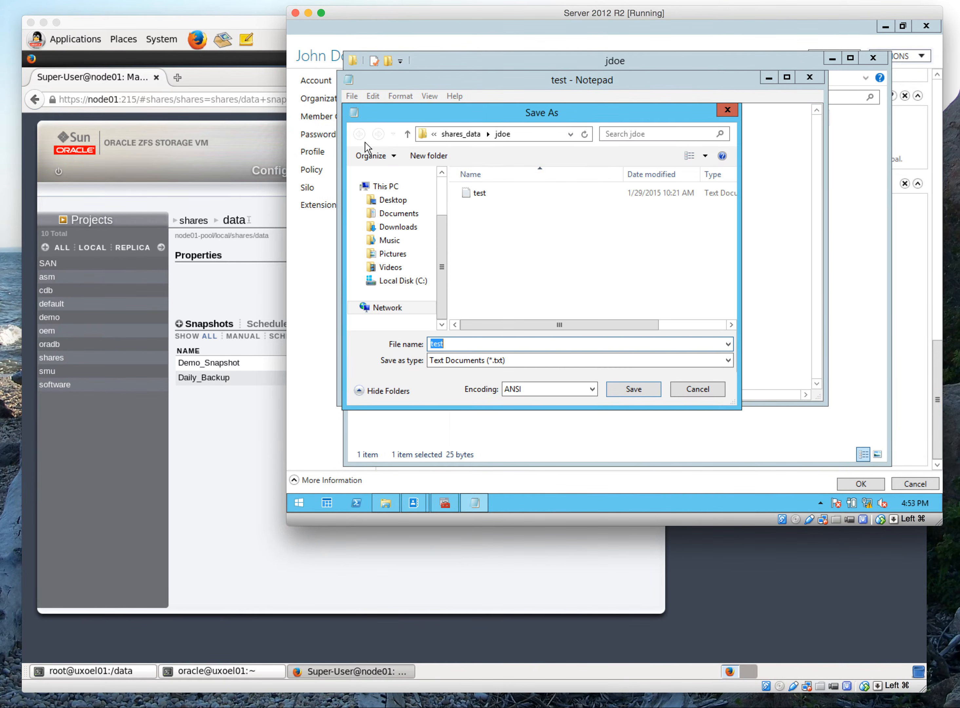
pyautogui.click(707, 386)
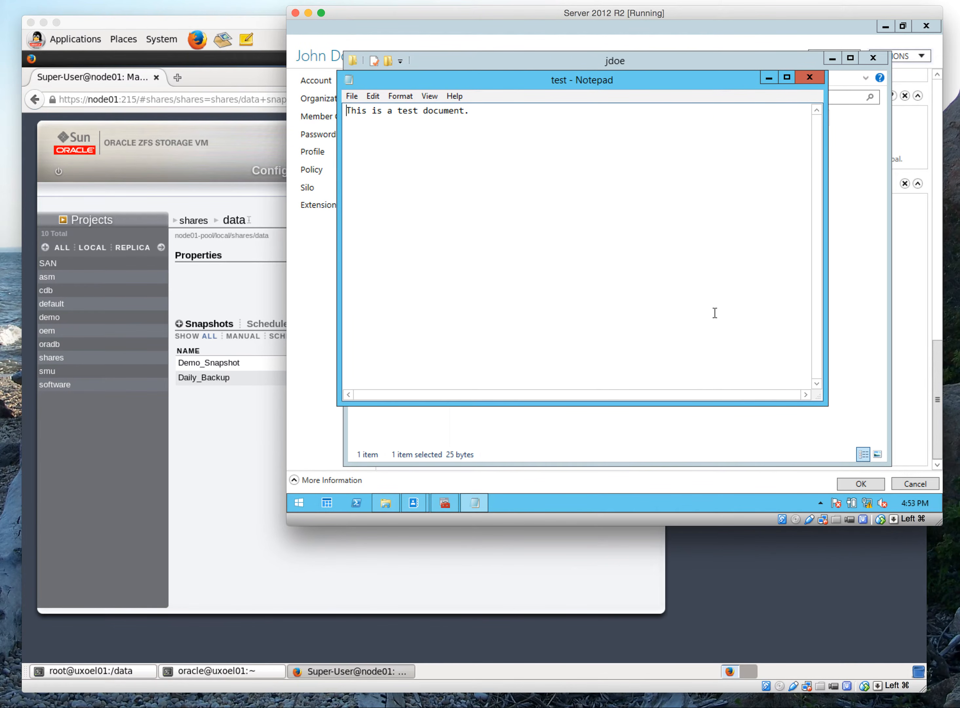
pyautogui.click(810, 77)
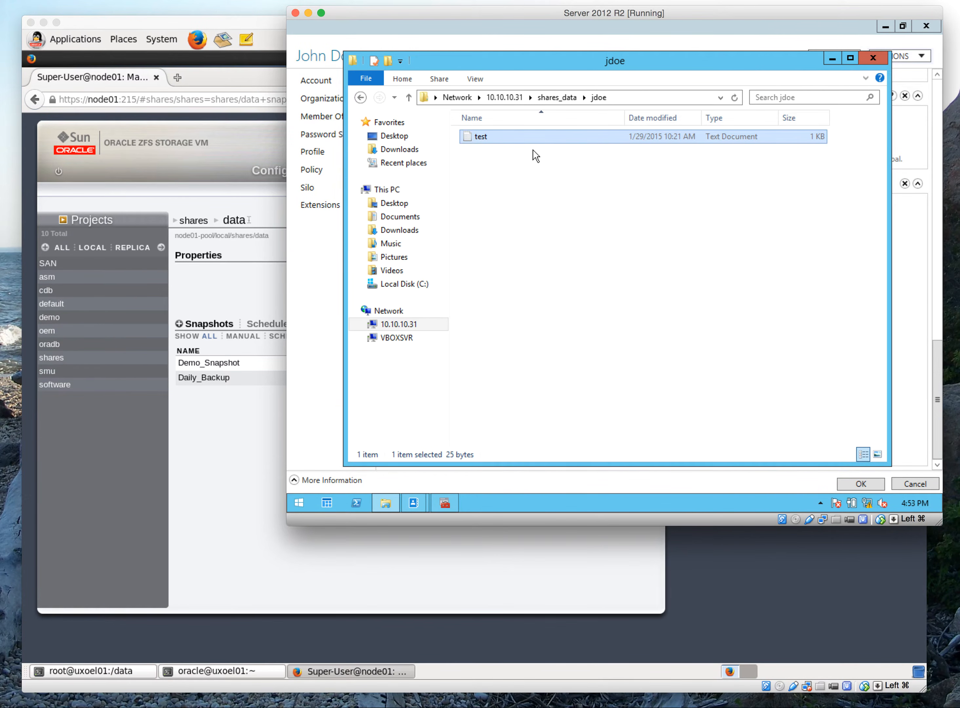
pyautogui.click(359, 98)
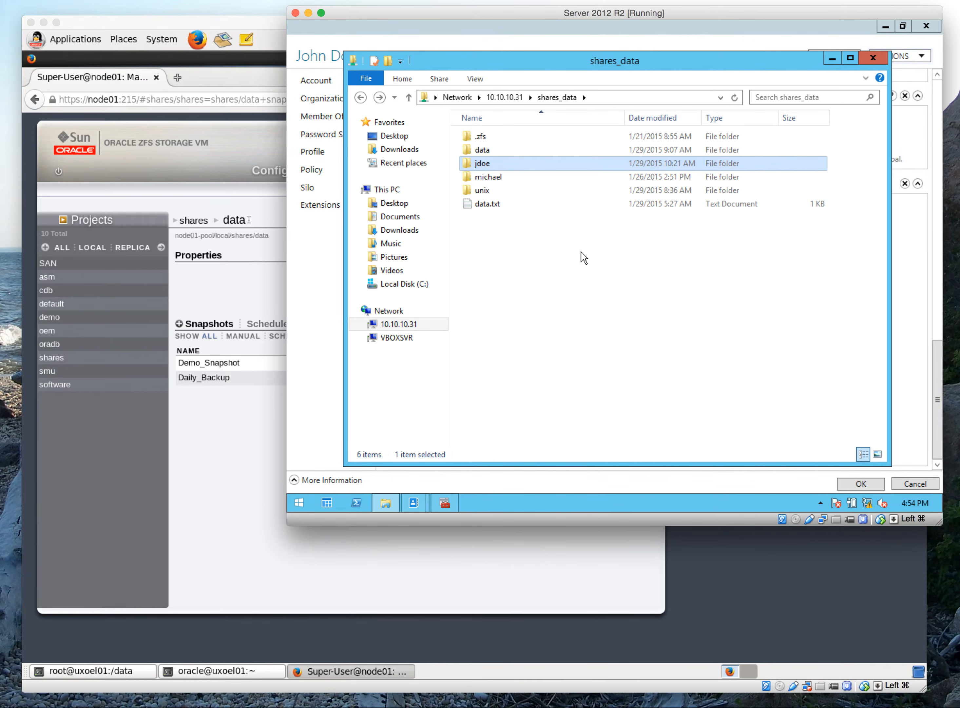
# Switch to the oracle@uxoel01 terminal on the OEL 6 machine and log in over SSH as jdoe on localhost, entering the account password
pyautogui.click(233, 672)
pyautogui.click(233, 672)
pyautogui.click(233, 672)
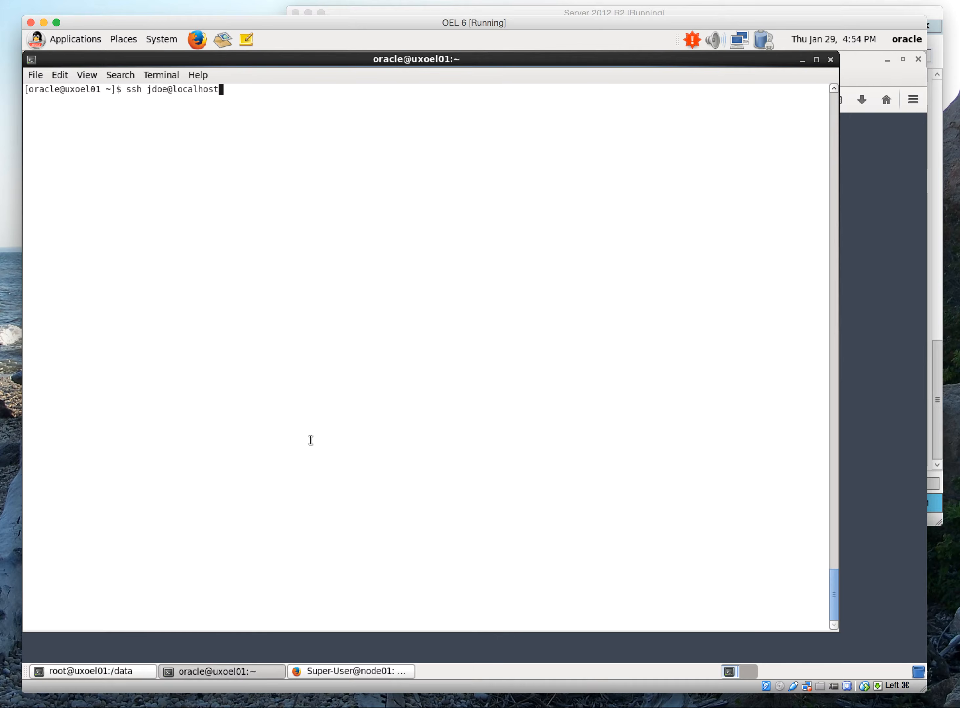
pyautogui.press('Return')
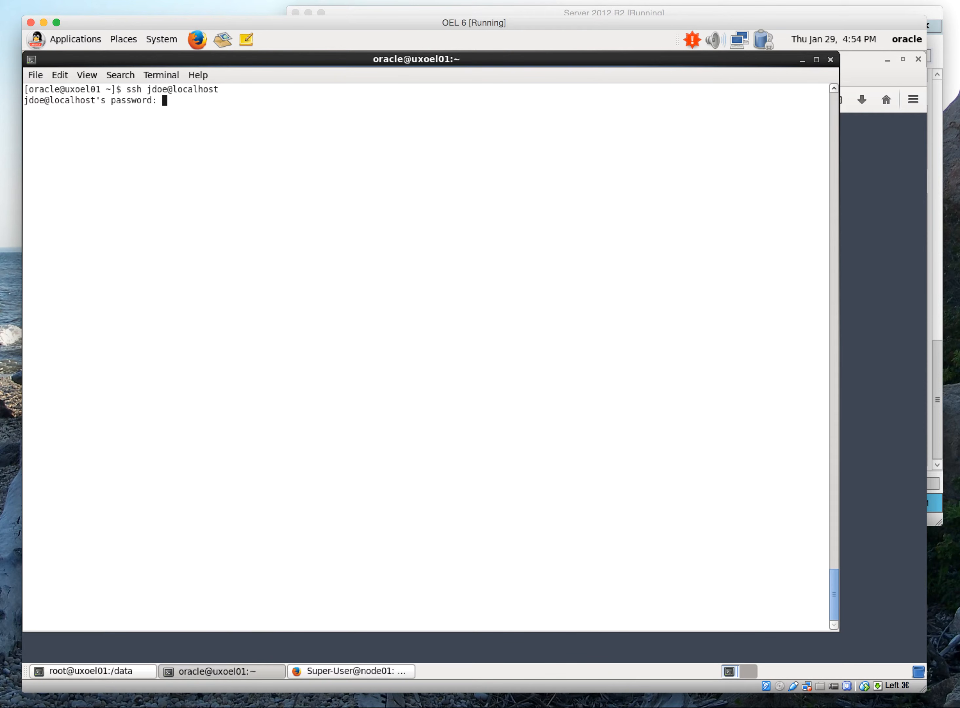
pyautogui.press('Return')
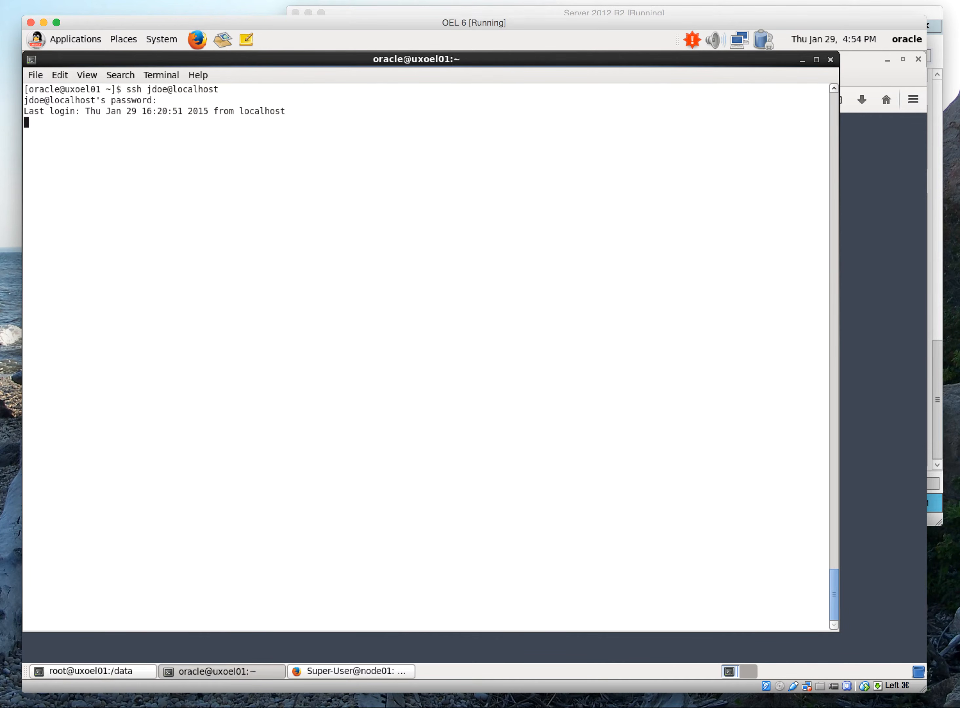
# Show the account's user and group IDs with id -a, and list the contents of /data with ls -la
pyautogui.write('id -a')
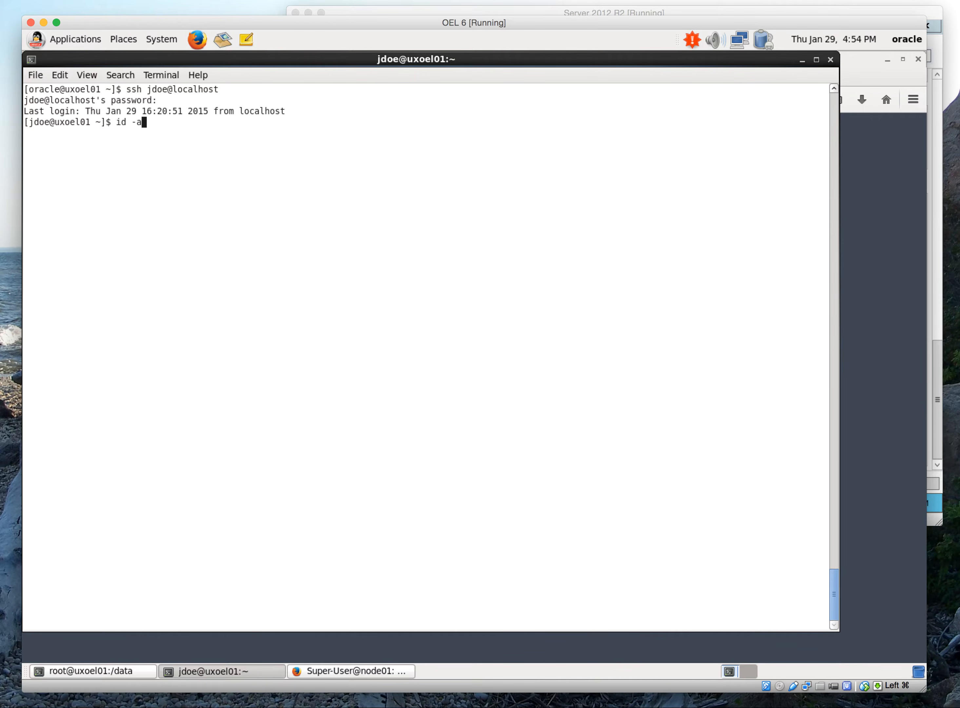
pyautogui.press('Return')
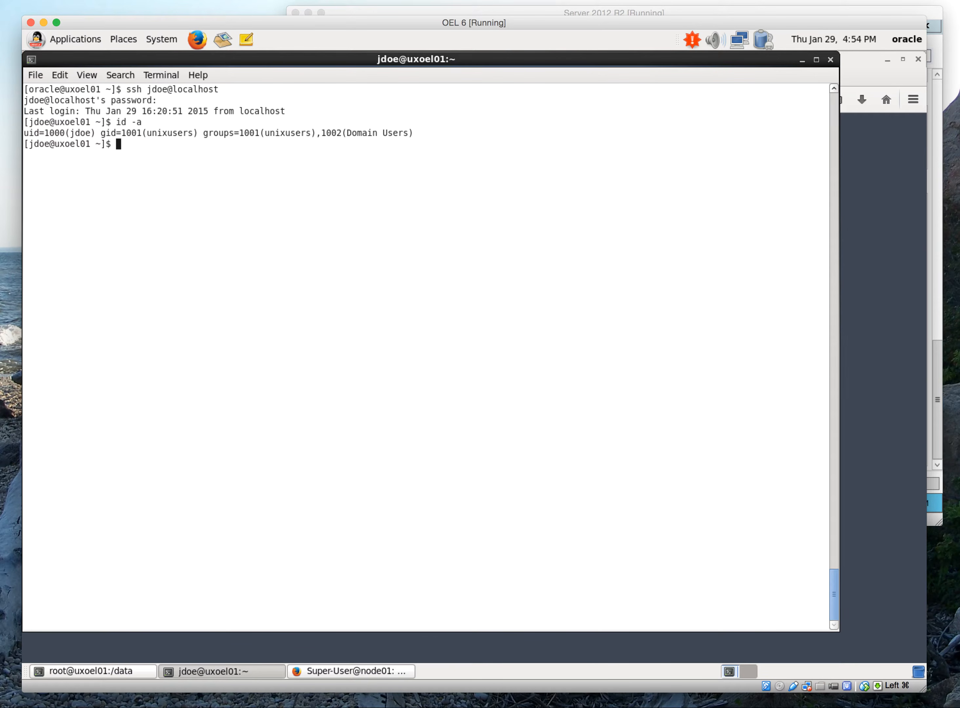
pyautogui.write('cd /data')
pyautogui.press('Return')
pyautogui.write('ls -la')
pyautogui.press('Return')
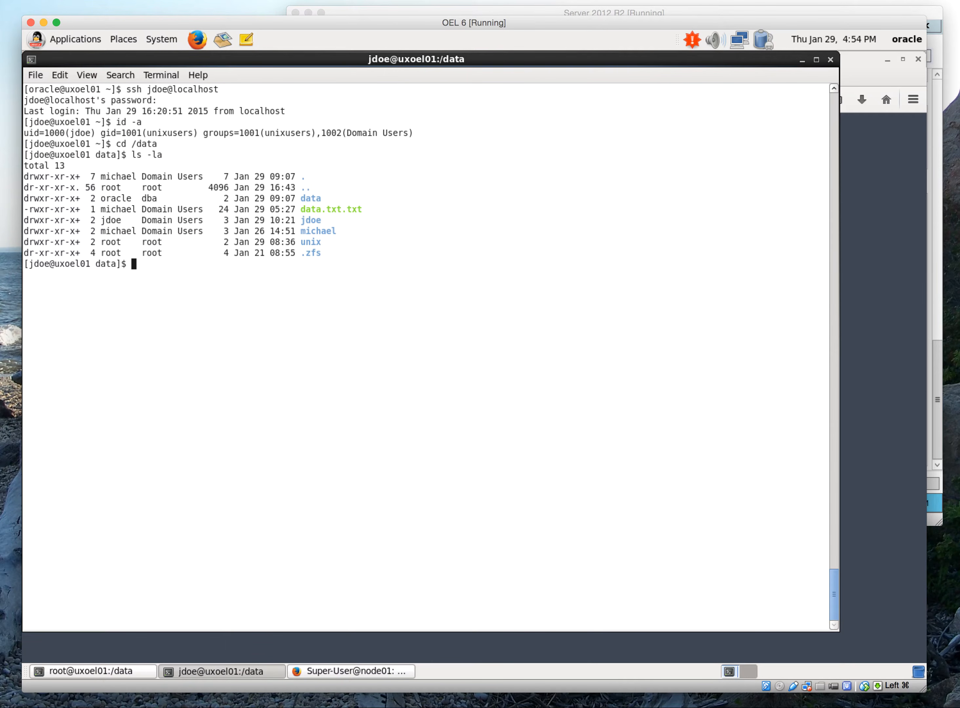
# Go into /data/.zfs and its snapshot directory, listing the contents of each with ls -la
pyautogui.write('cd .zfs')
pyautogui.press('Return')
pyautogui.write('ls -la')
pyautogui.press('Return')
pyautogui.write('cd sn')
pyautogui.press('Tab')
pyautogui.press('Return')
pyautogui.write('ls -la')
pyautogui.press('Return')
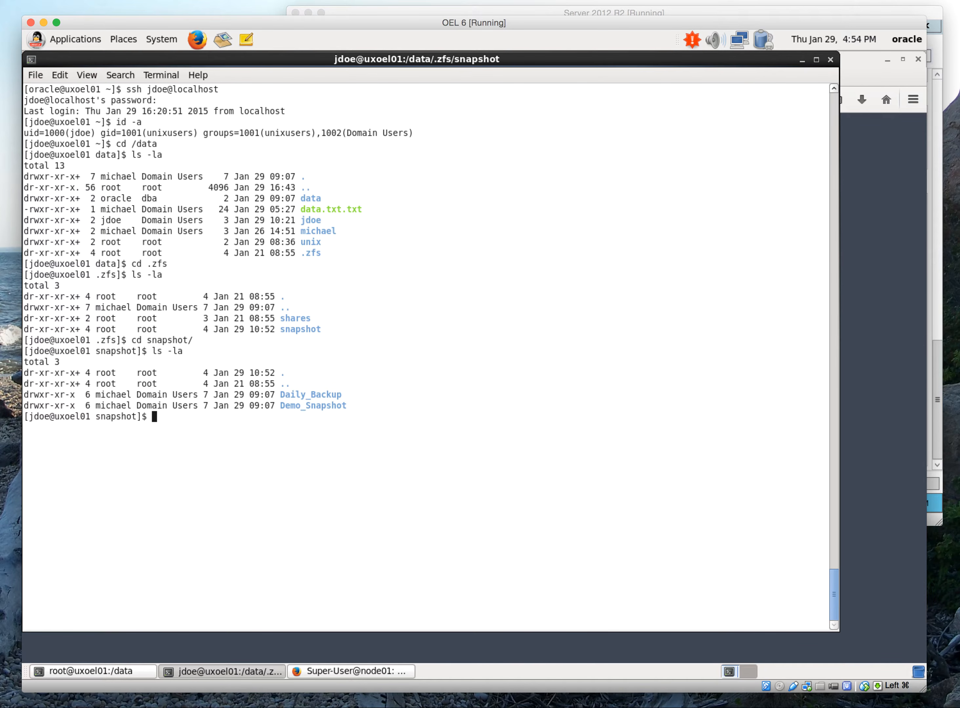
# Return from the snapshot directory to /data and list its contents with ls -la
pyautogui.write('cd ..')
pyautogui.press('Return')
pyautogui.write('cd')
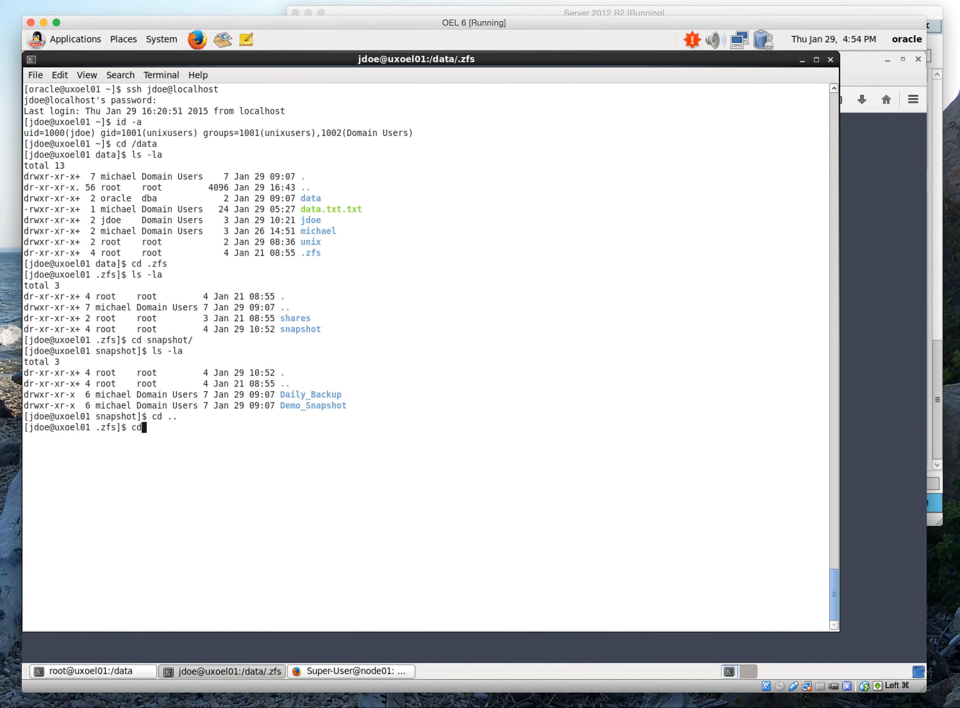
pyautogui.write(' ..')
pyautogui.press('Return')
pyautogui.write('ls -la')
pyautogui.press('Return')
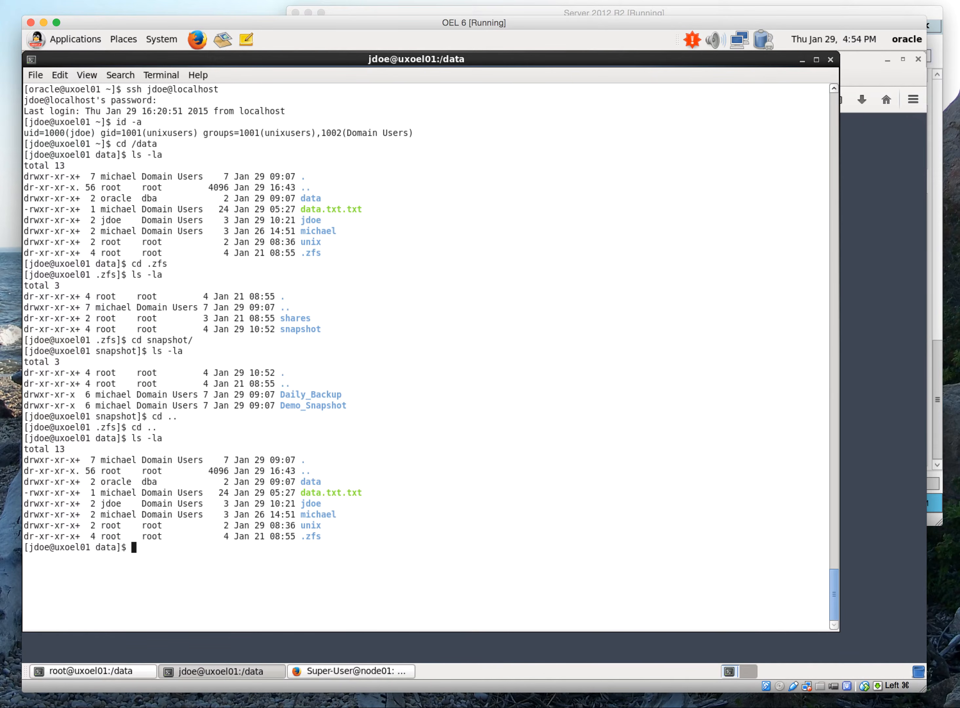
# Go into the jdoe directory and list its contents with ls -la
pyautogui.write('cd jdoe')
pyautogui.press('Return')
pyautogui.write('ls -la')
pyautogui.press('Return')
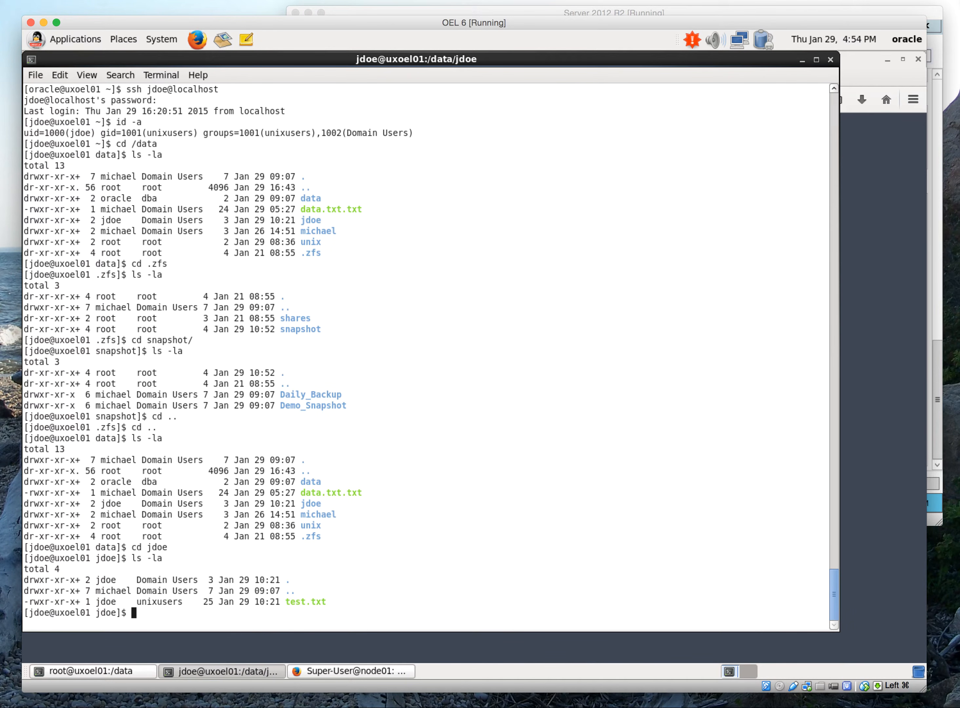
# Open test.txt in vi, write and quit it with :wq, and print the file with cat
pyautogui.write('vi test.txt')
pyautogui.press('Return')
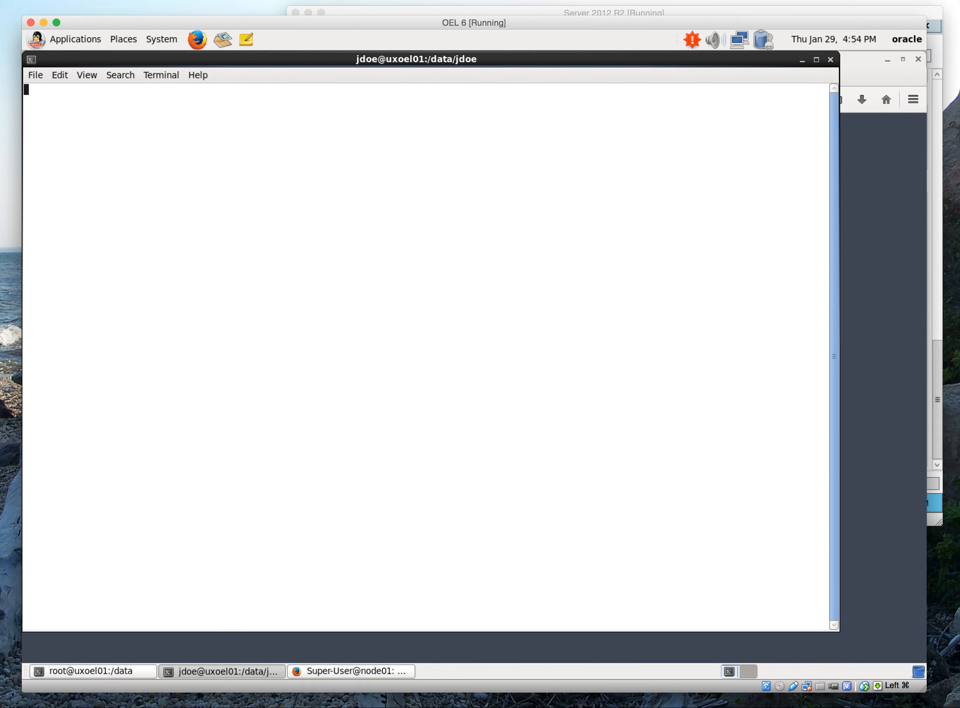
pyautogui.press('w')
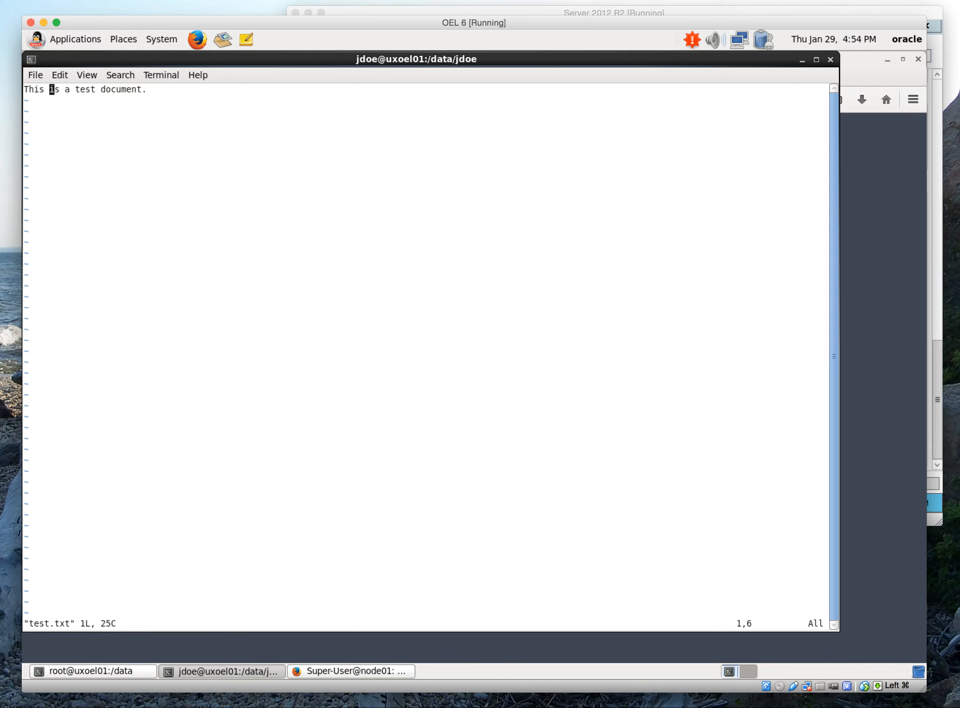
pyautogui.write(':wq')
pyautogui.press('Return')
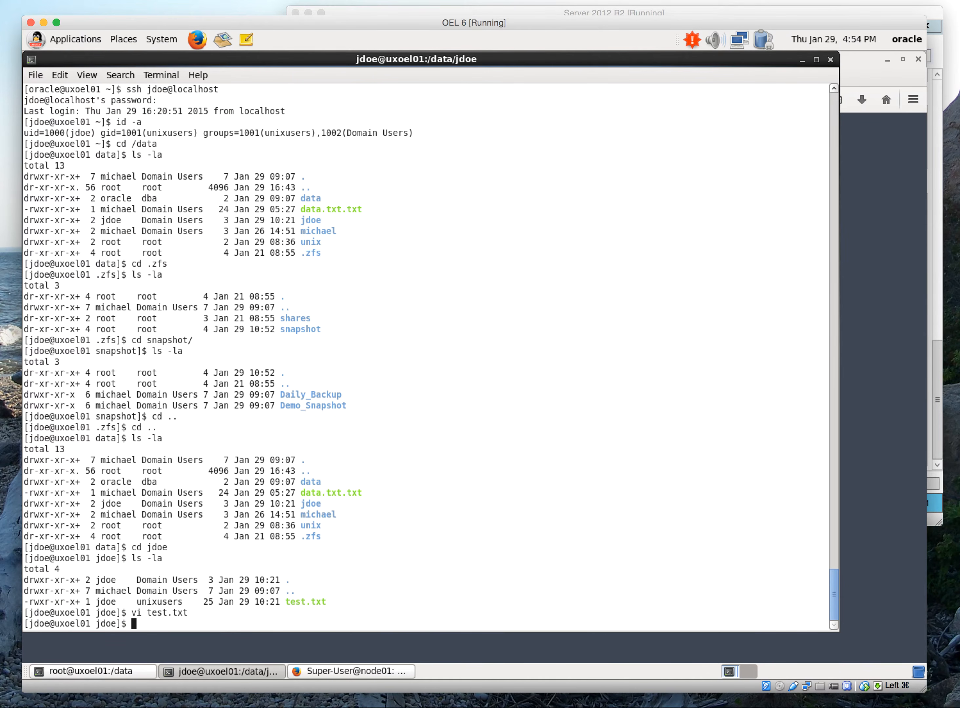
pyautogui.write('cat test.txt')
pyautogui.press('Return')
# Go back up to /data, enter the michael directory and list its contents with ls -la
pyautogui.write('cd ..')
pyautogui.press('Return')
pyautogui.write('cd mi')
pyautogui.press('Tab')
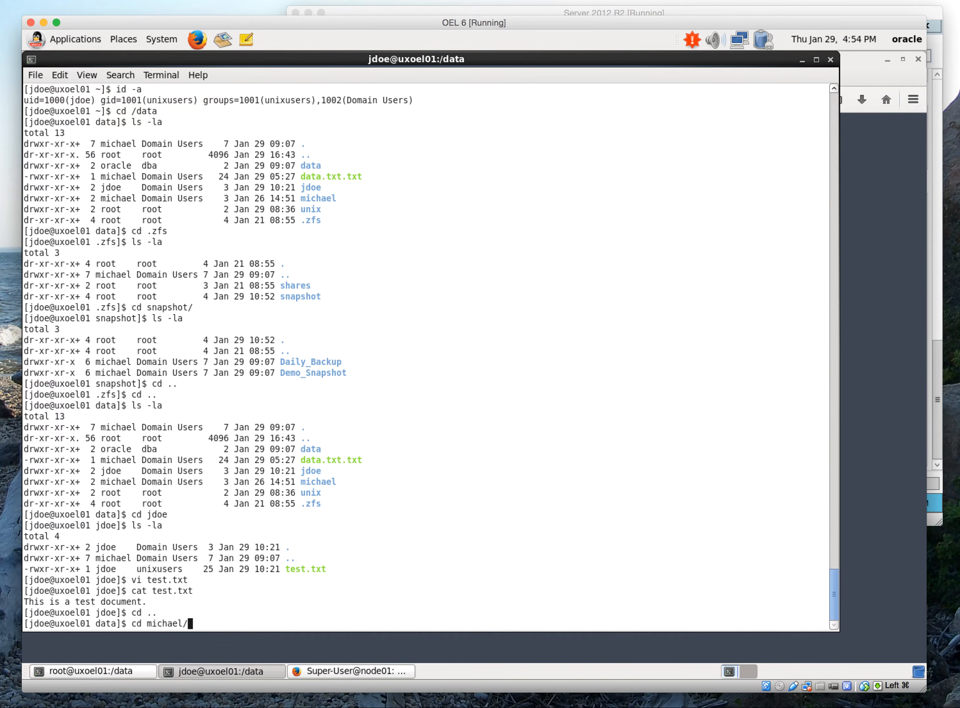
pyautogui.press('Return')
pyautogui.write('ls -la')
pyautogui.press('Return')
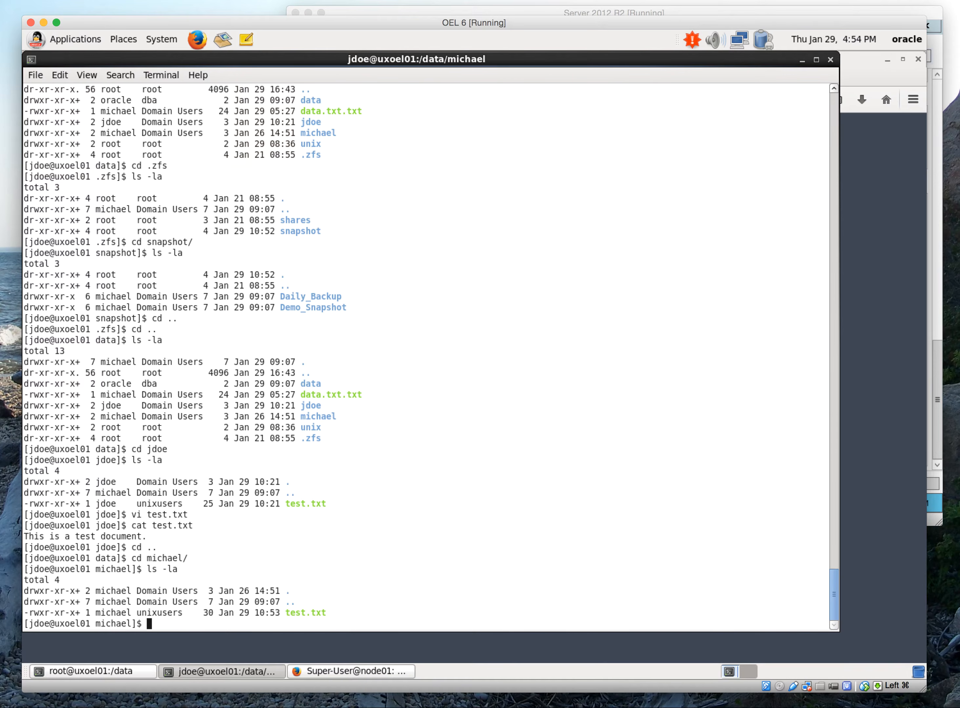
# Try to write test.txt in the michael directory from vi with :wq, and leave the editor without saving
pyautogui.write('vi te')
pyautogui.press('Tab')
pyautogui.press('Return')
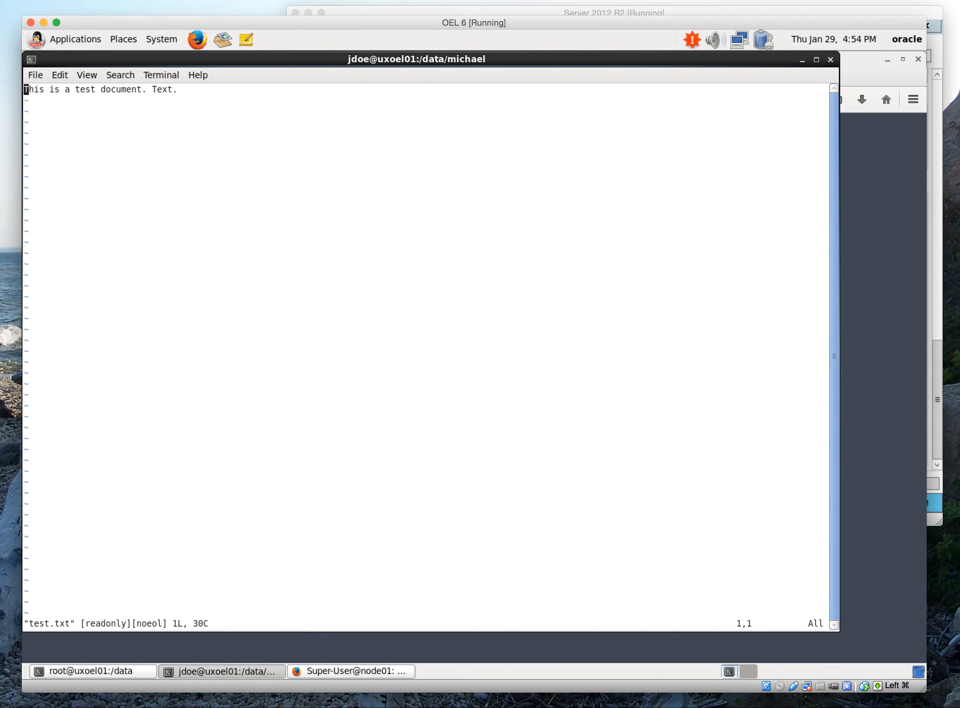
pyautogui.write(':wq')
pyautogui.press('Return')
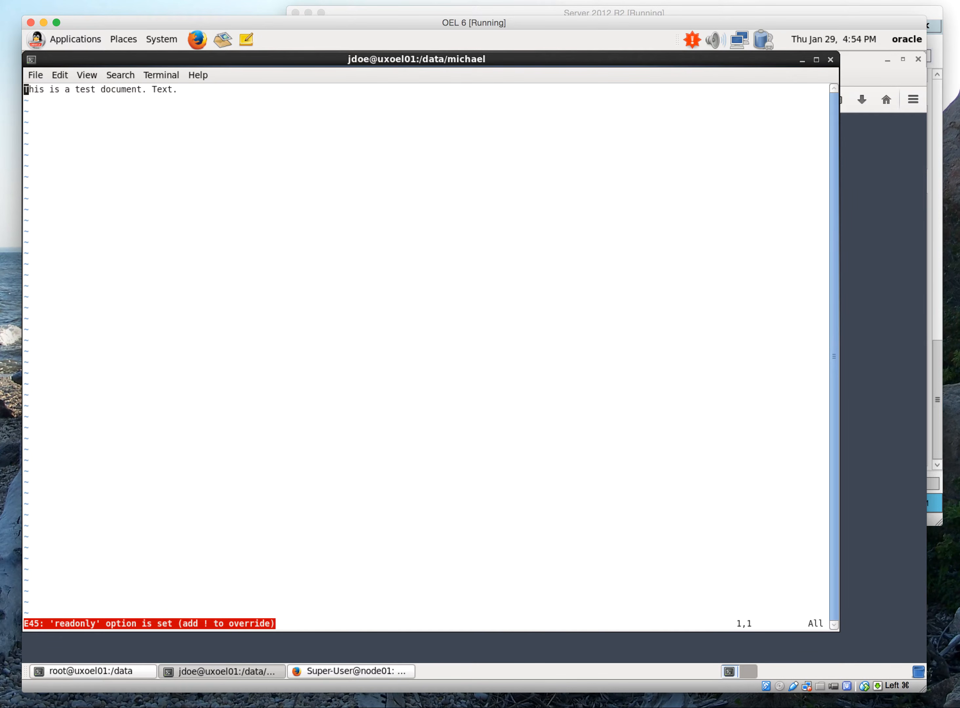
pyautogui.write(':q!')
pyautogui.press('Return')
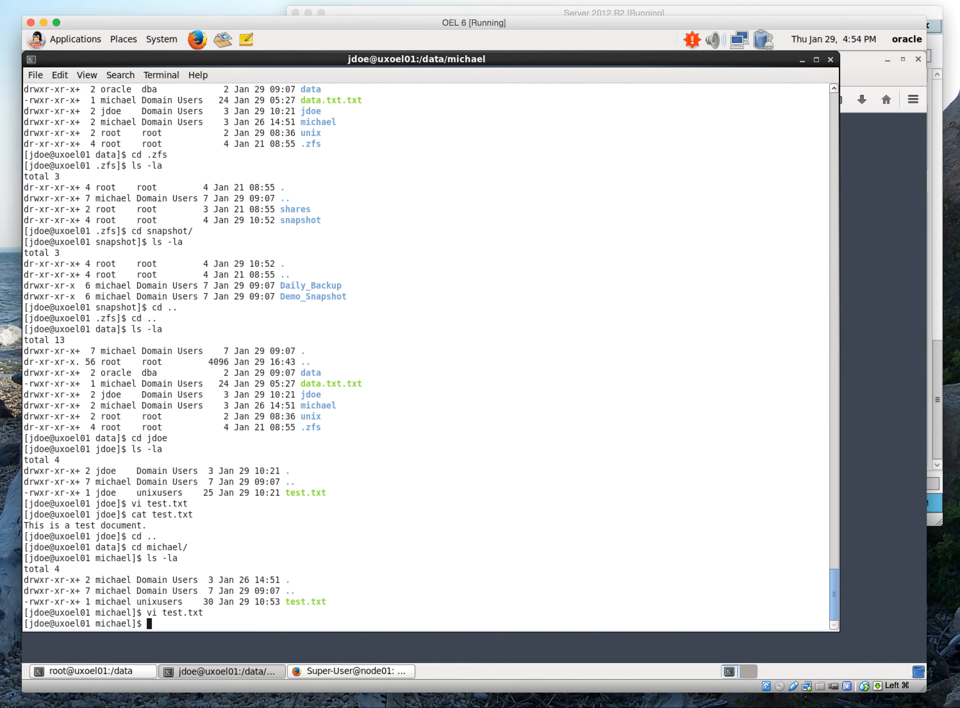
# List the michael directory with ls -la, return to /data and list it the same way
pyautogui.write('ls -la')
pyautogui.press('Return')
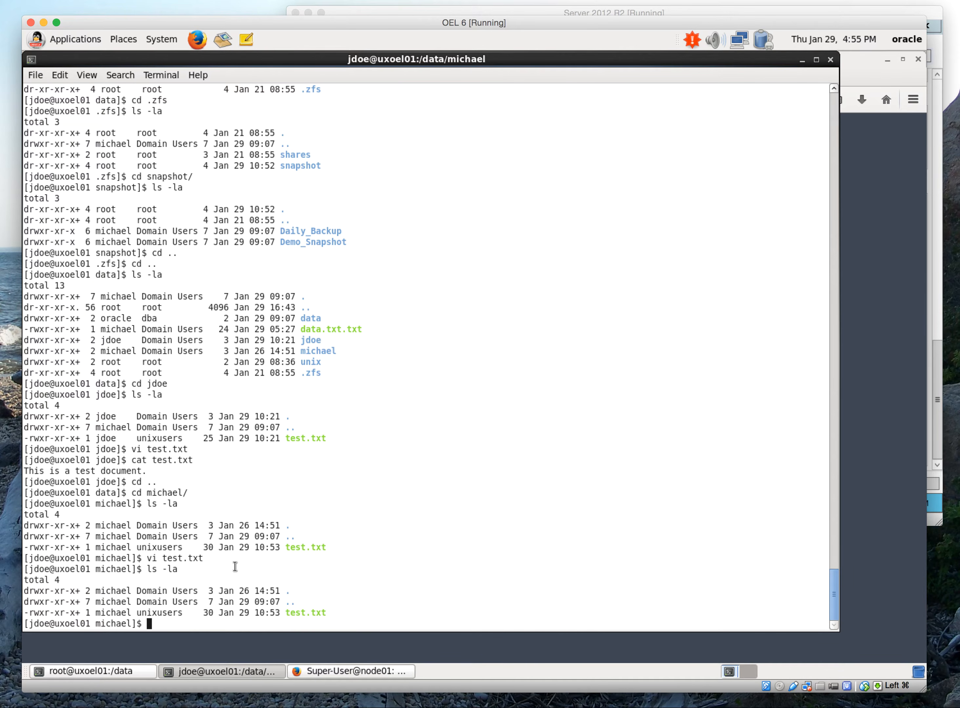
pyautogui.write('cd ..')
pyautogui.press('Return')
pyautogui.write('ls -la')
pyautogui.press('Return')
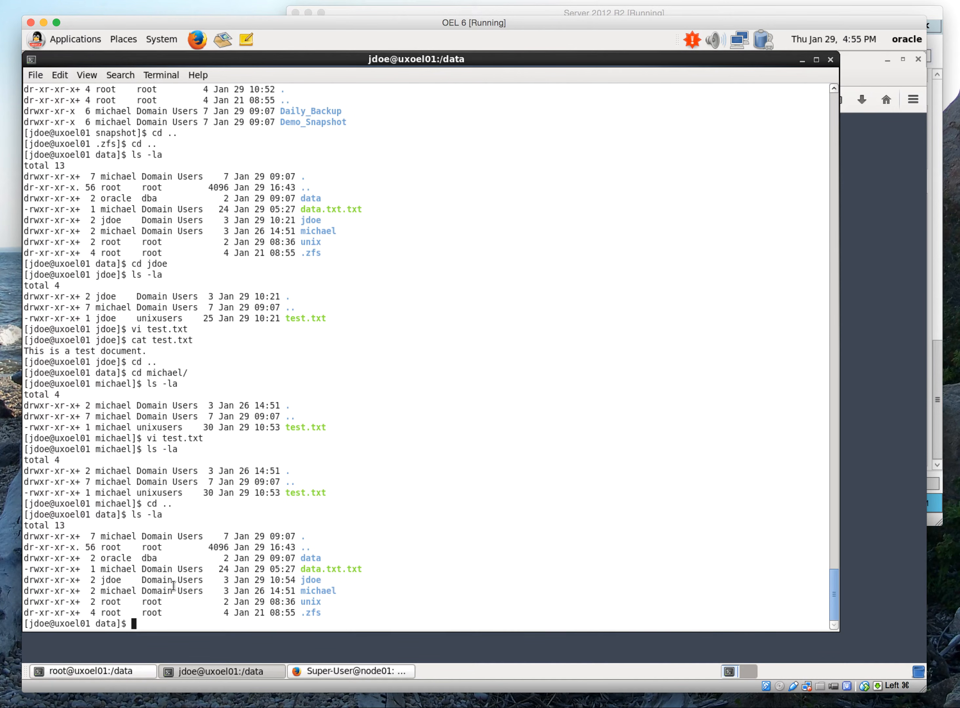
# Switch between the Server 2012 R2 and OEL 6 machines to compare the shares_data folder with the /data listing
pyautogui.click(731, 14)
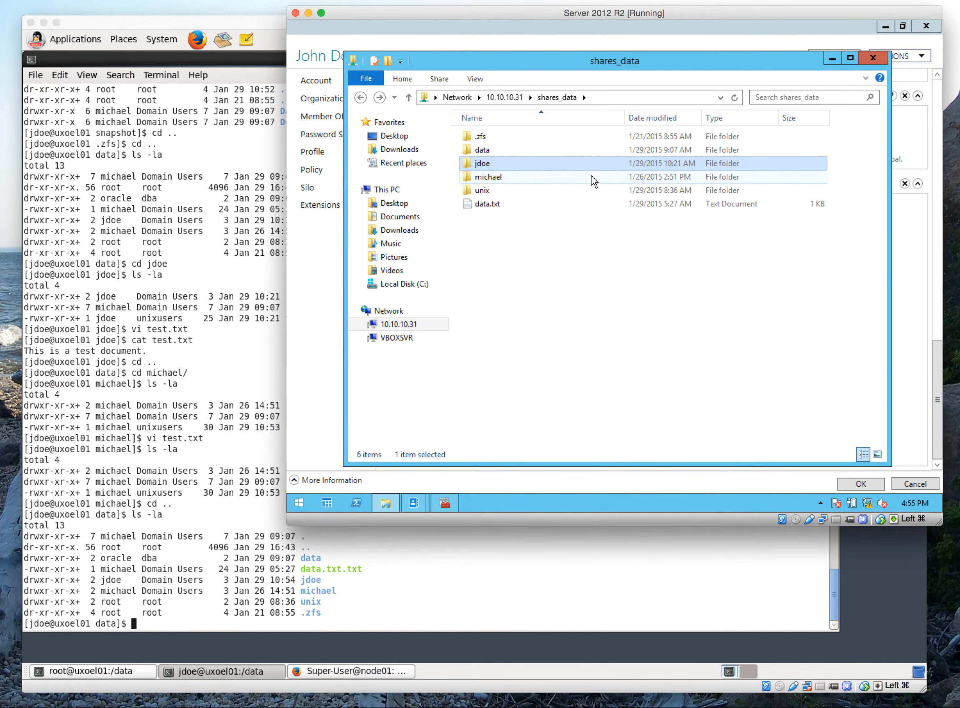
pyautogui.click(120, 545)
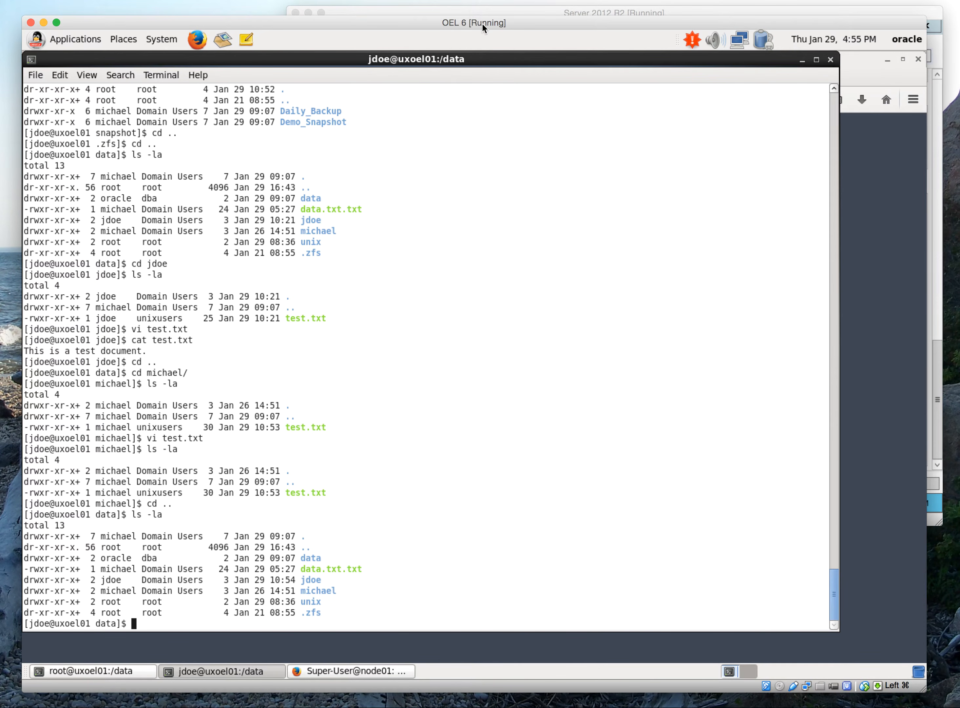
pyautogui.click(487, 12)
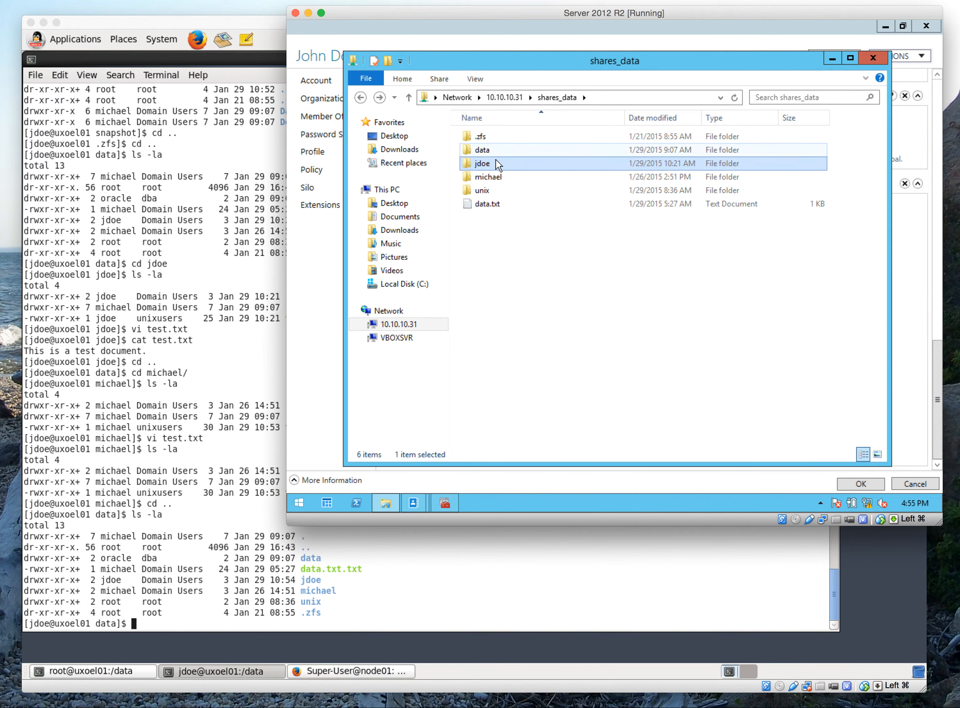
pyautogui.click(260, 19)
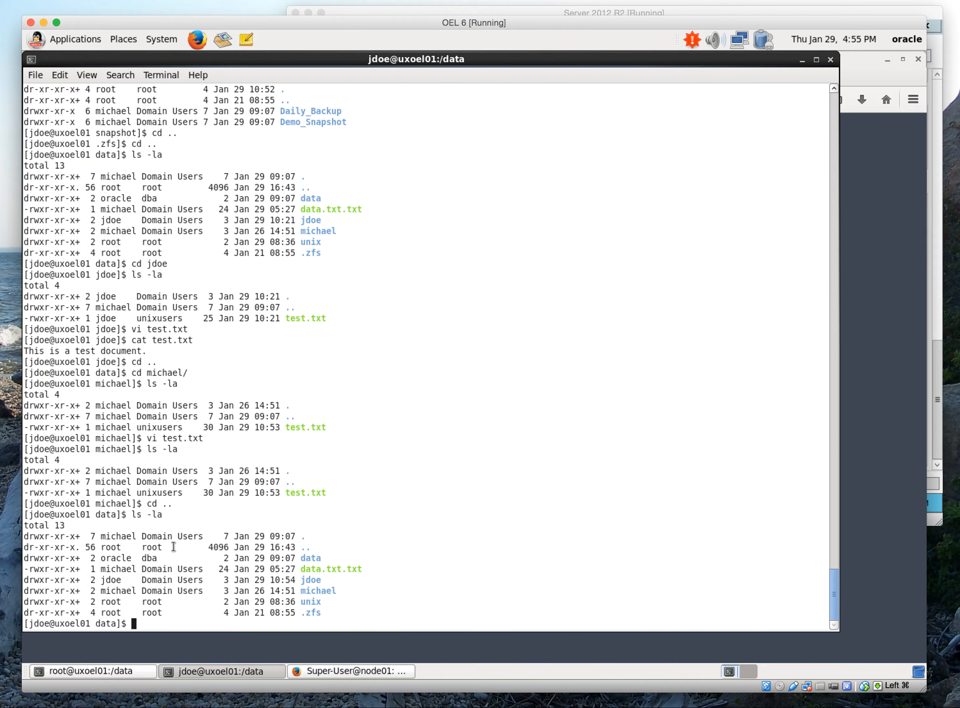
pyautogui.click(460, 8)
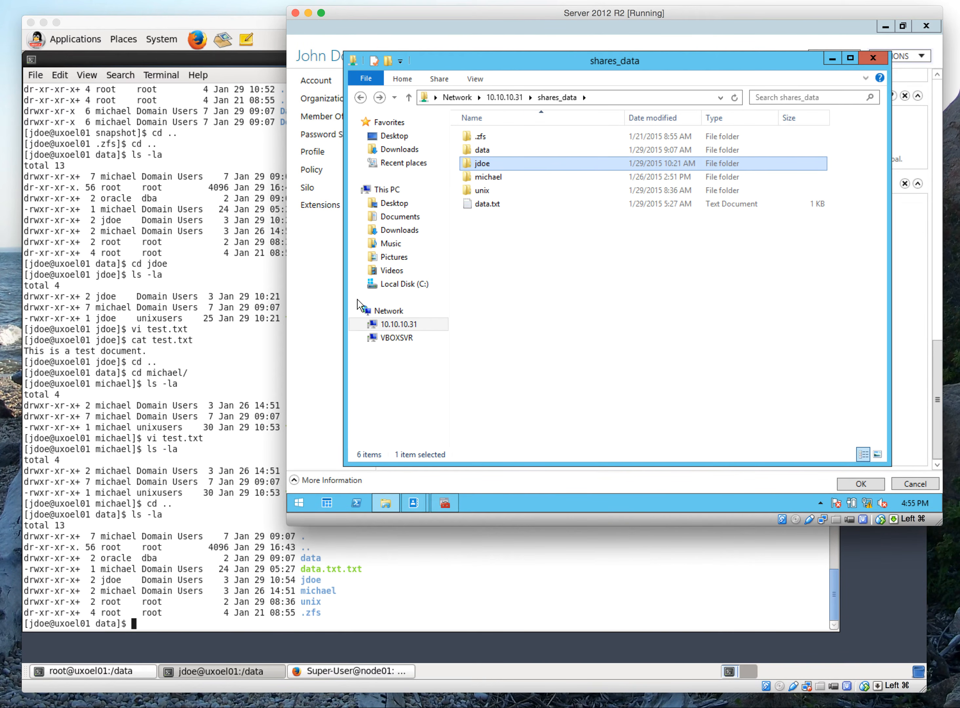
pyautogui.click(212, 359)
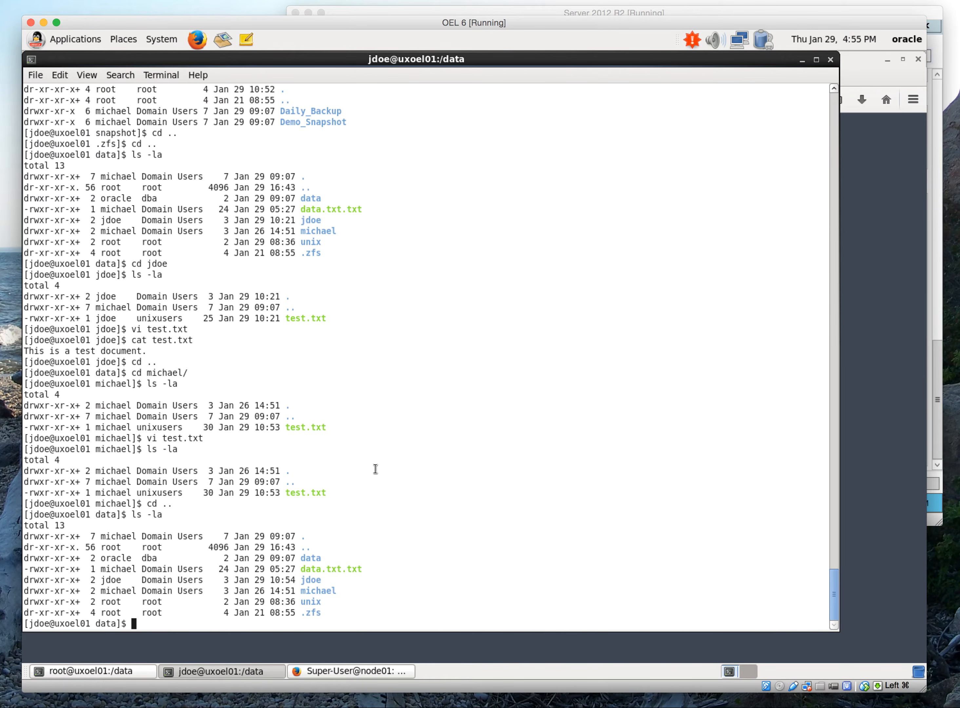
pyautogui.write('chm')
pyautogui.press('BackSpace')
pyautogui.press('BackSpace')
pyautogui.press('BackSpace')
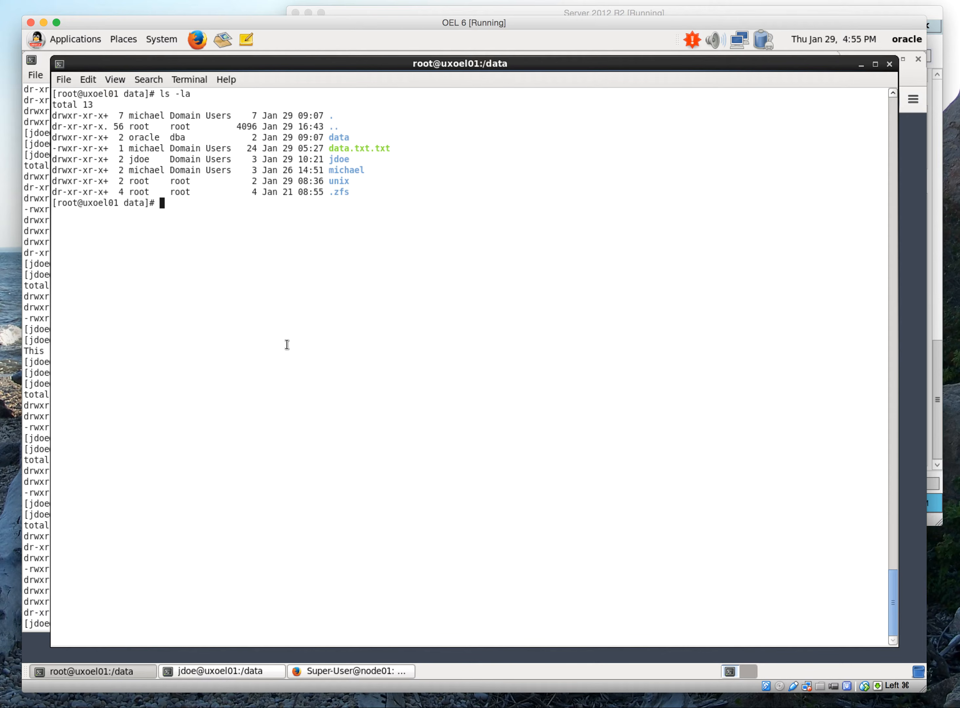
# In the root@uxoel01 terminal, change the ownership of unix/ to jdoe:unixusers with chown and list /data with ls -la
pyautogui.write('chown jdoe:unixusers unix/')
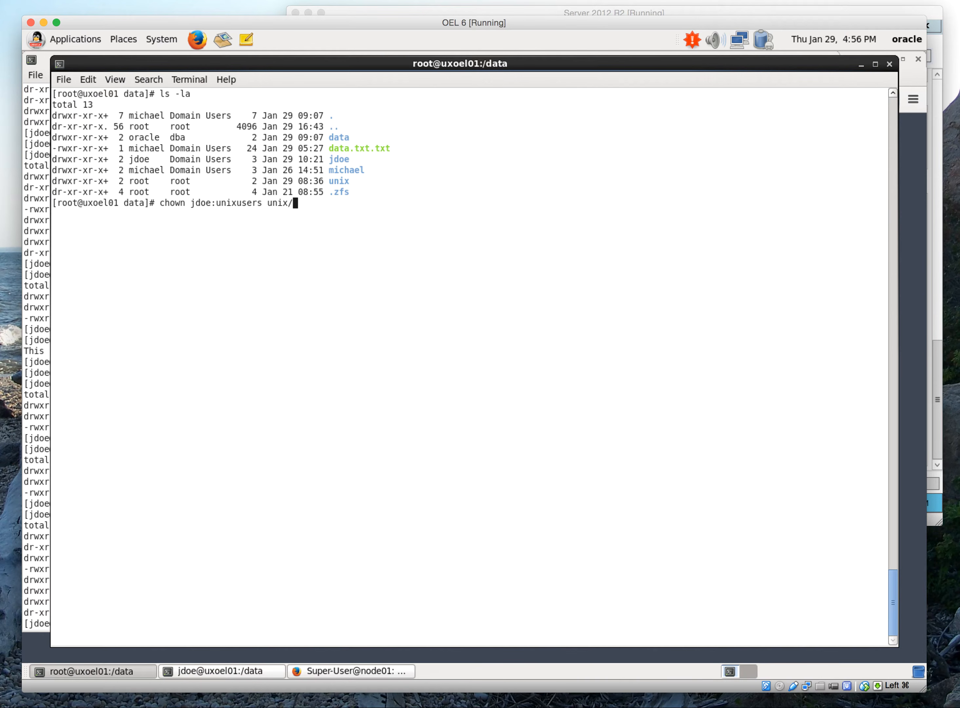
pyautogui.press('Return')
pyautogui.write('ls -la')
pyautogui.press('Return')
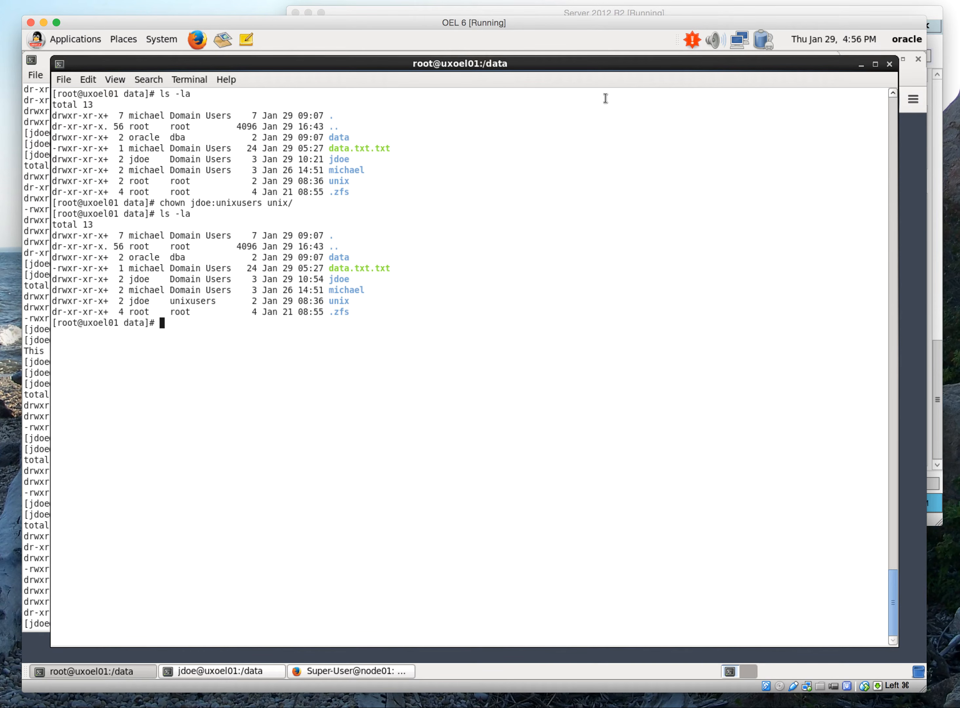
# Switch to the Server 2012 R2 machine, check the owner of the unix folder in its advanced security settings and close them unchanged
pyautogui.click(600, 15)
pyautogui.click(506, 178)
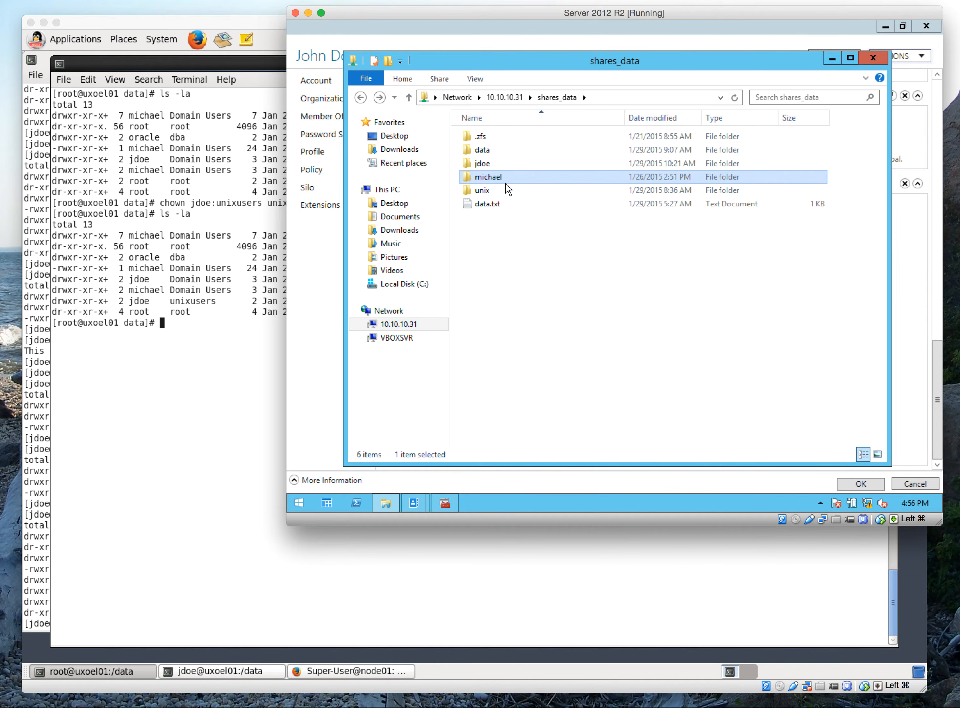
pyautogui.click(505, 189)
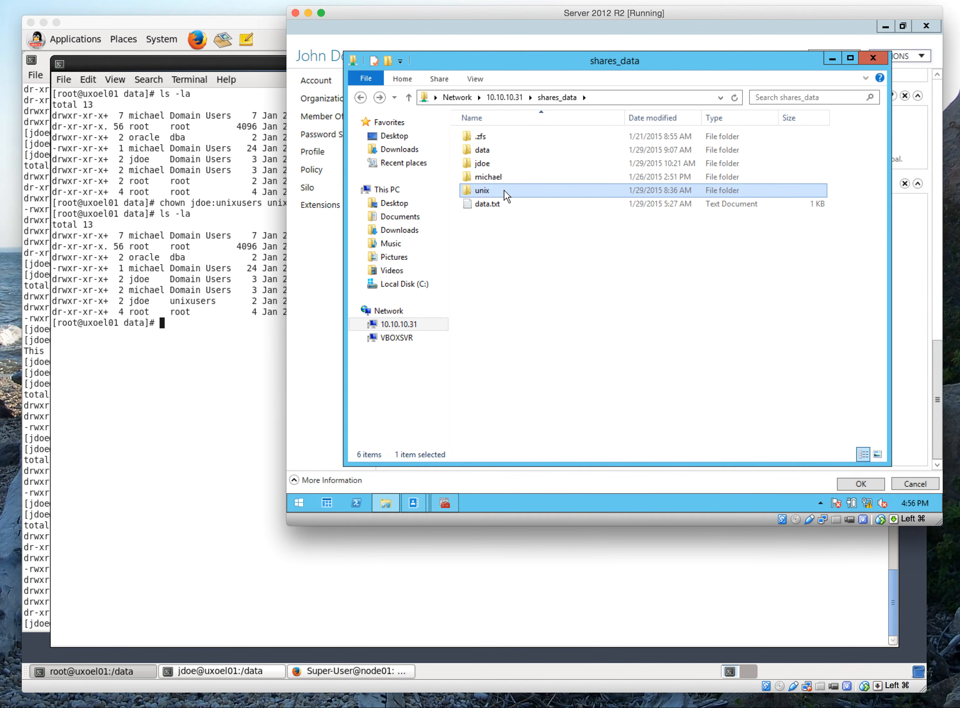
pyautogui.rightClick(505, 193)
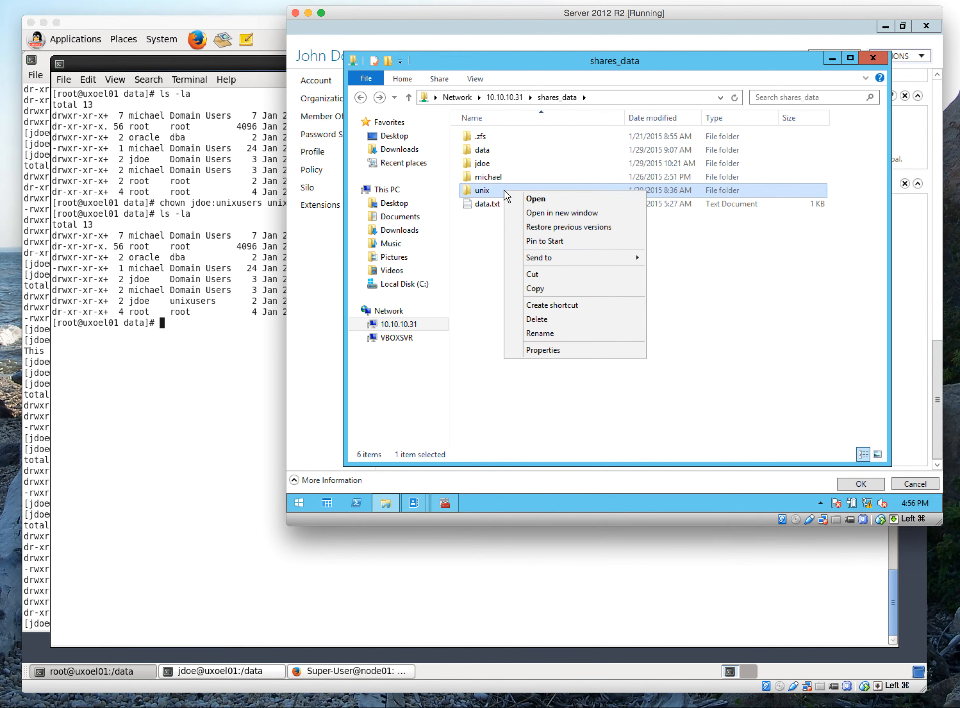
pyautogui.click(548, 350)
pyautogui.click(561, 221)
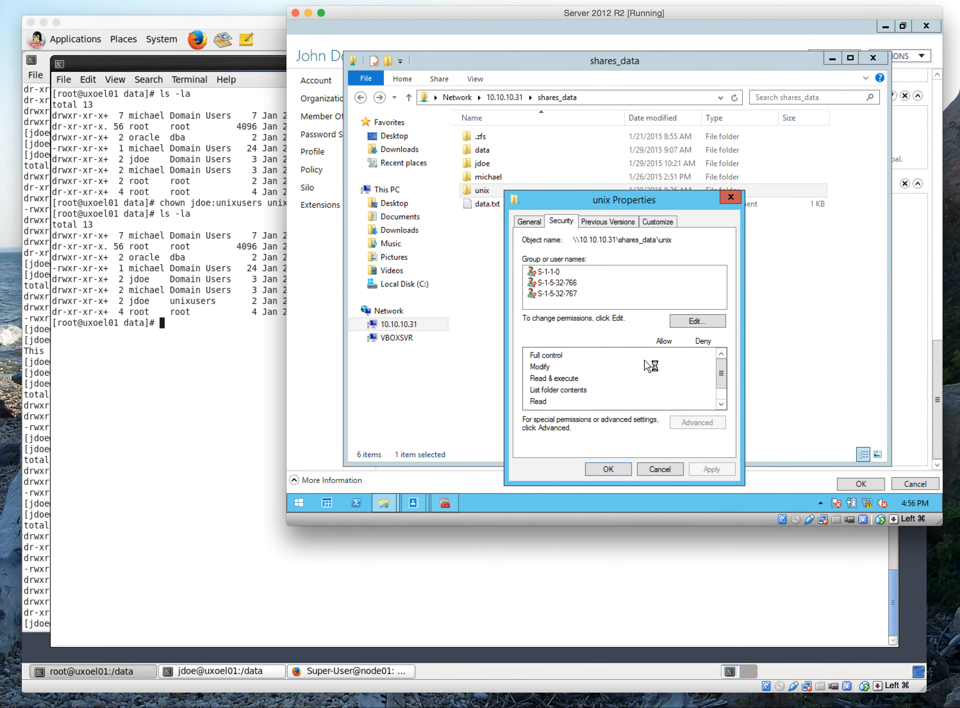
pyautogui.click(696, 421)
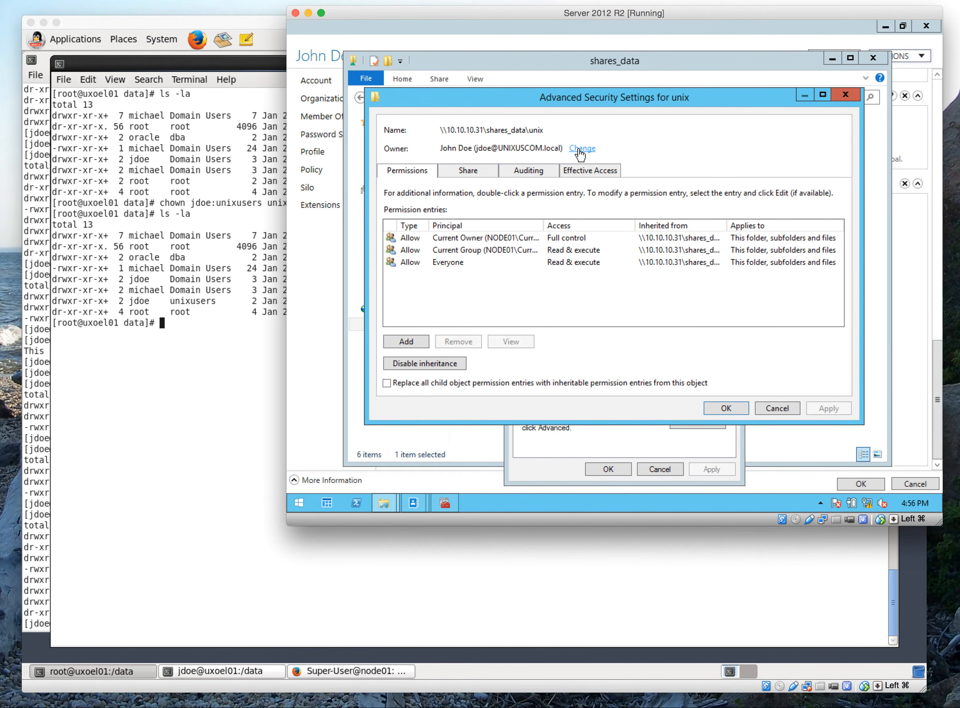
pyautogui.click(777, 406)
pyautogui.click(664, 470)
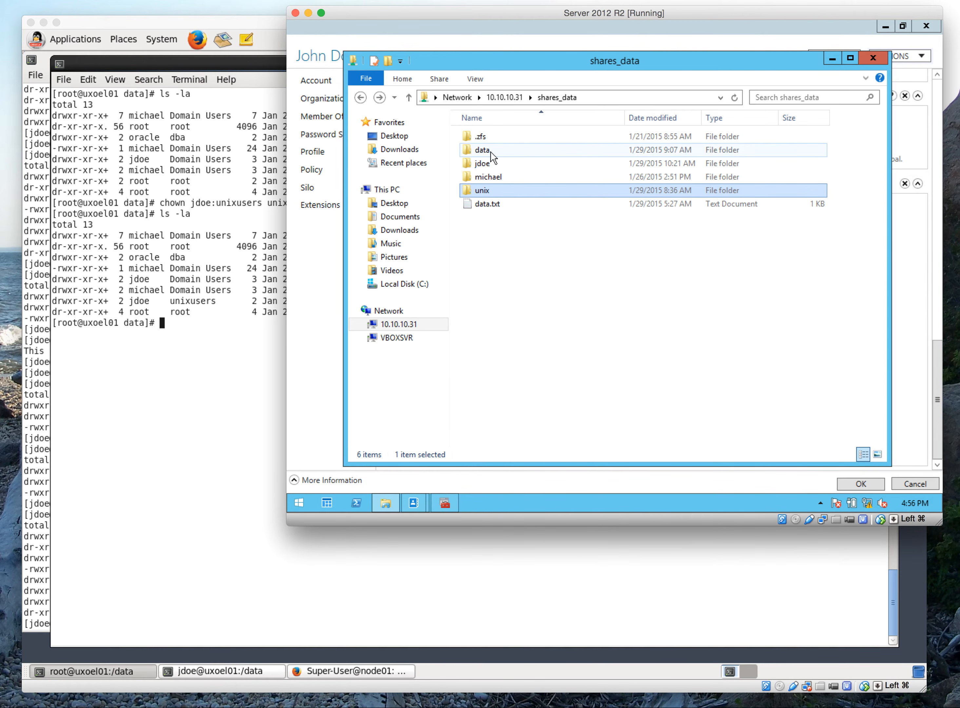
# Open the Demo_Snapshot folder inside .zfs\snapshot of shares_data
pyautogui.doubleClick(486, 137)
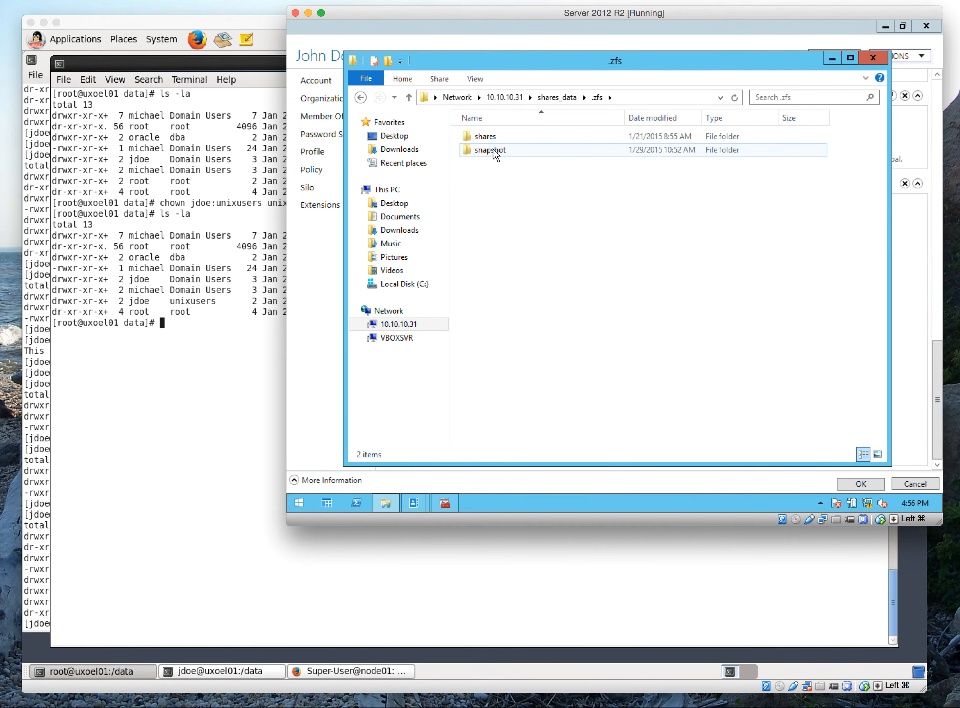
pyautogui.doubleClick(495, 152)
pyautogui.doubleClick(495, 151)
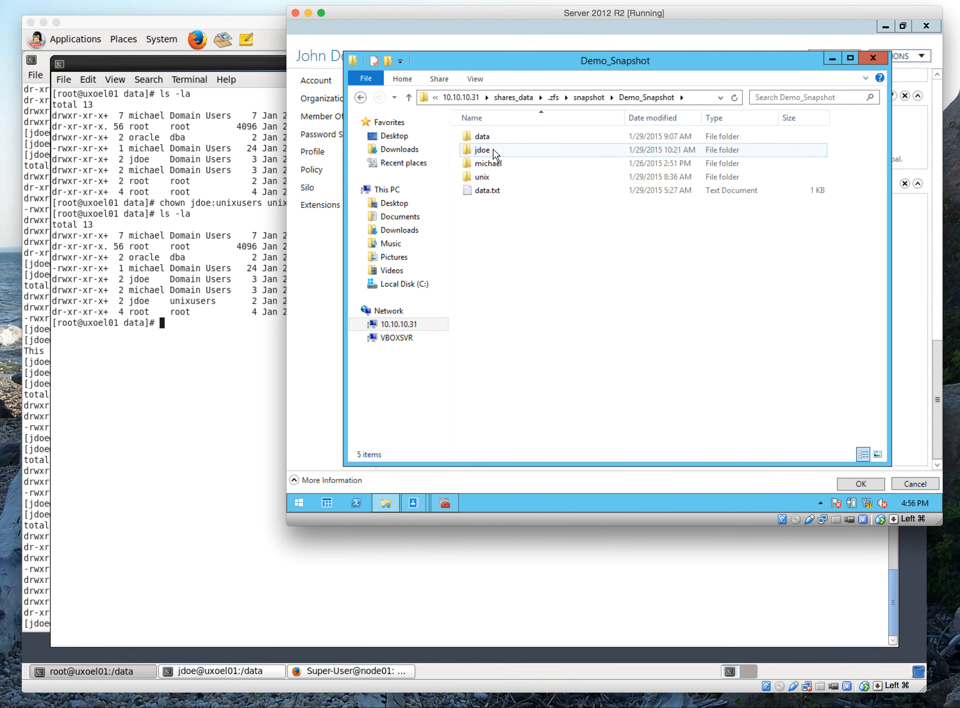
# Check the owner of the snapshot's unix folder in its advanced security settings and close them unchanged
pyautogui.click(483, 178)
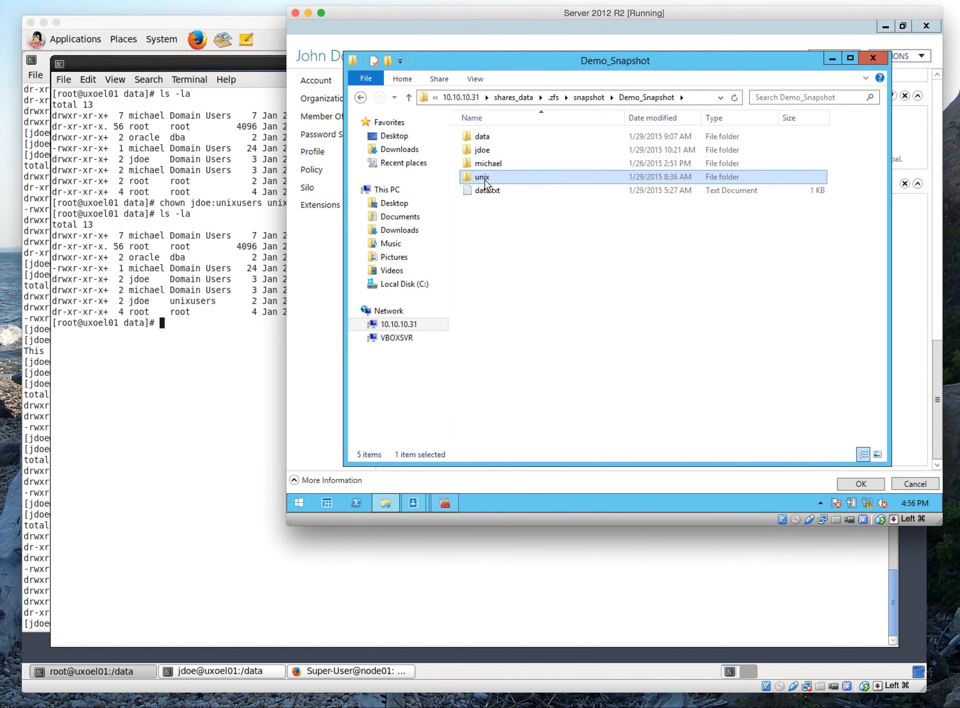
pyautogui.rightClick(485, 179)
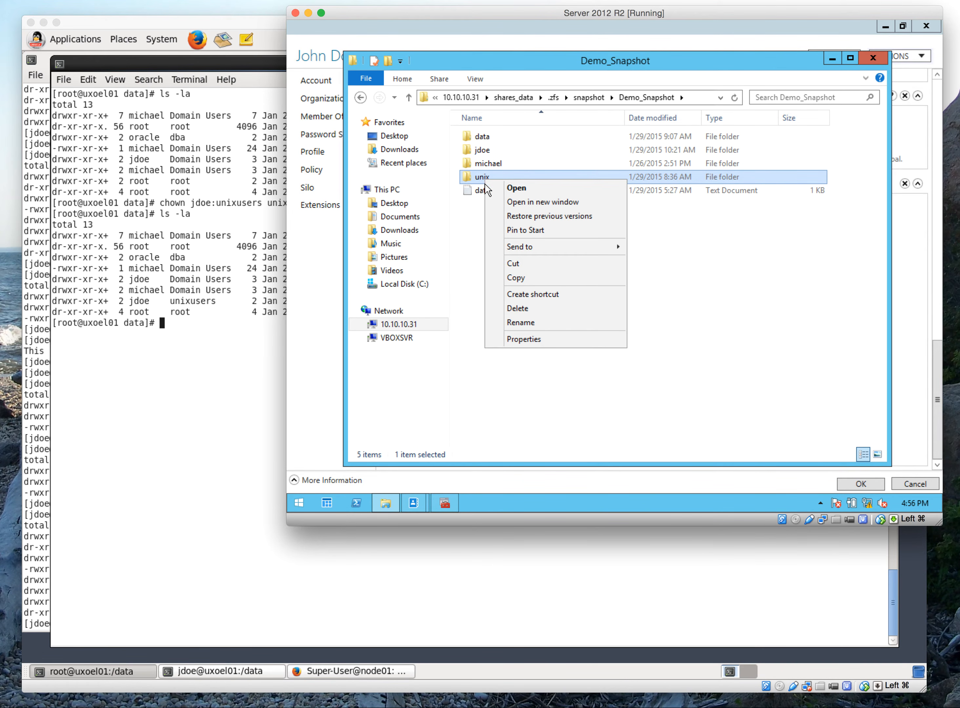
pyautogui.click(538, 339)
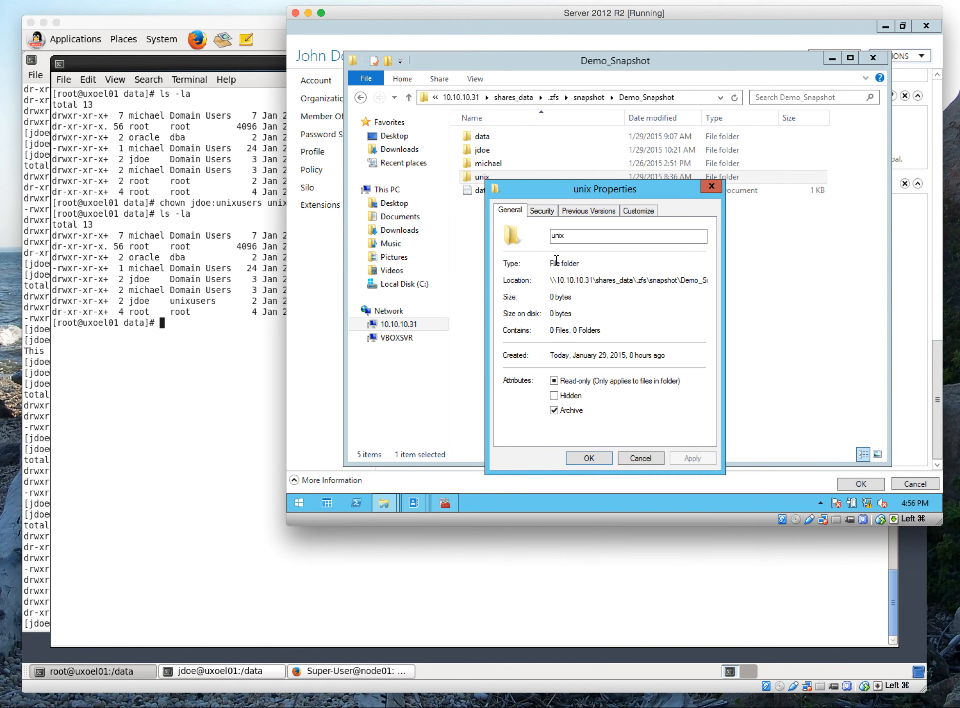
pyautogui.click(541, 210)
pyautogui.click(668, 411)
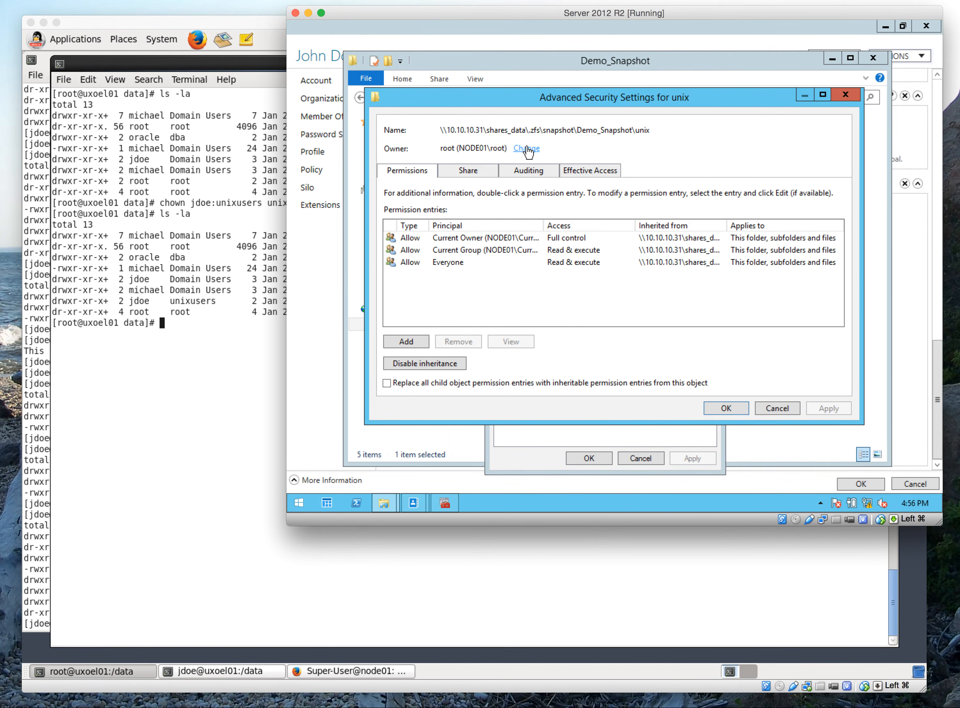
pyautogui.click(771, 408)
pyautogui.click(642, 456)
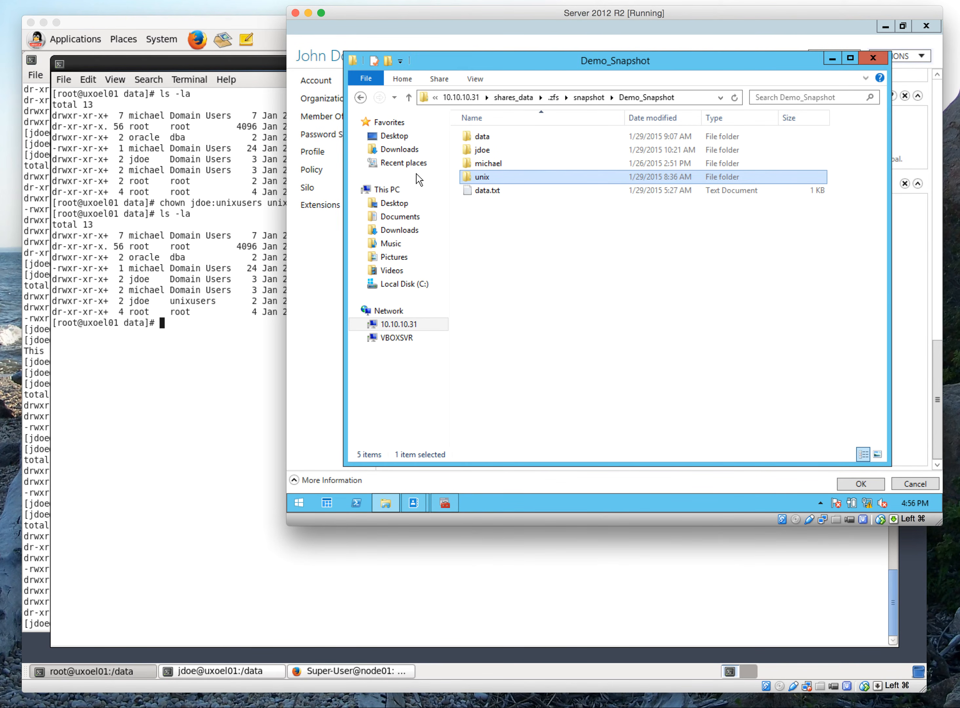
# Return from the Demo_Snapshot folder to the root of the shares_data share
pyautogui.click(361, 98)
pyautogui.click(361, 98)
pyautogui.click(360, 98)
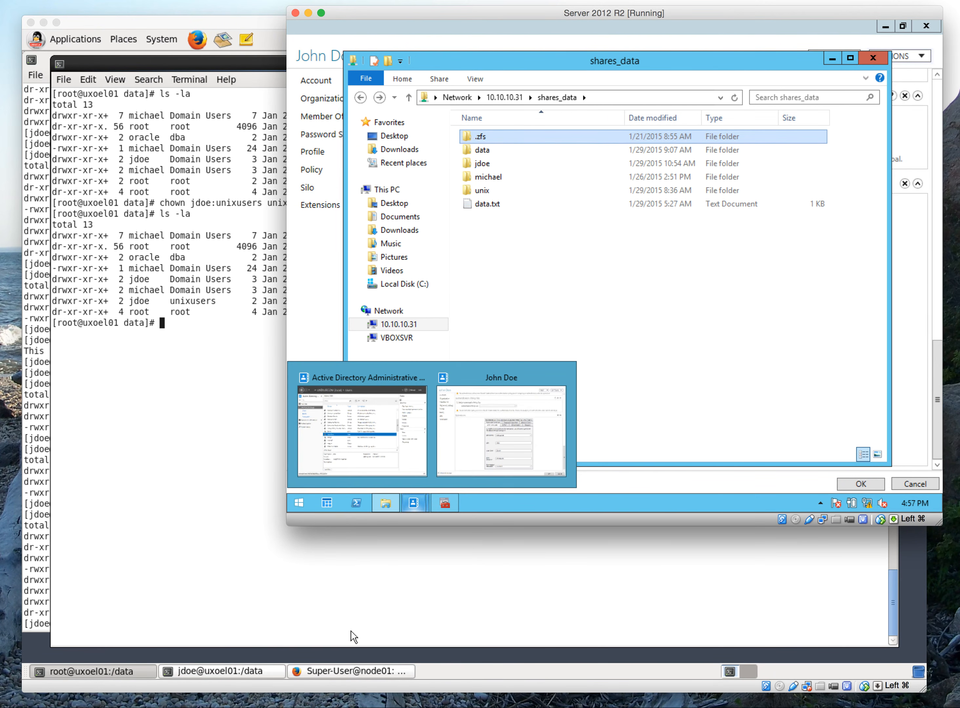
# Switch to Firefox on the OEL 6 machine and start a filesystem named info in the shares project with Windows default permissions
pyautogui.click(357, 669)
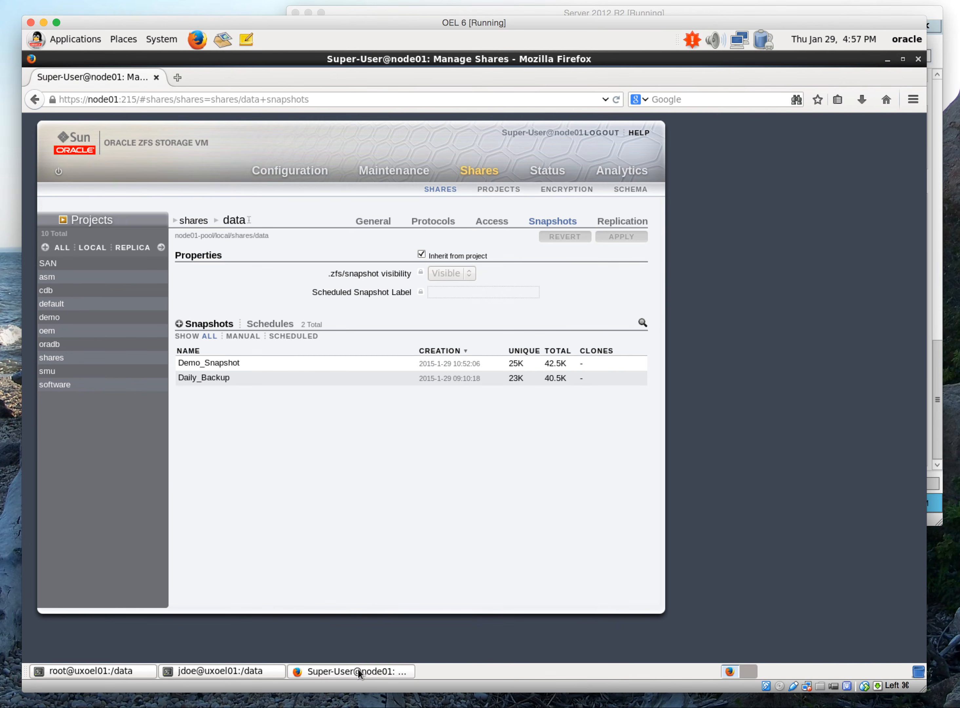
pyautogui.click(191, 226)
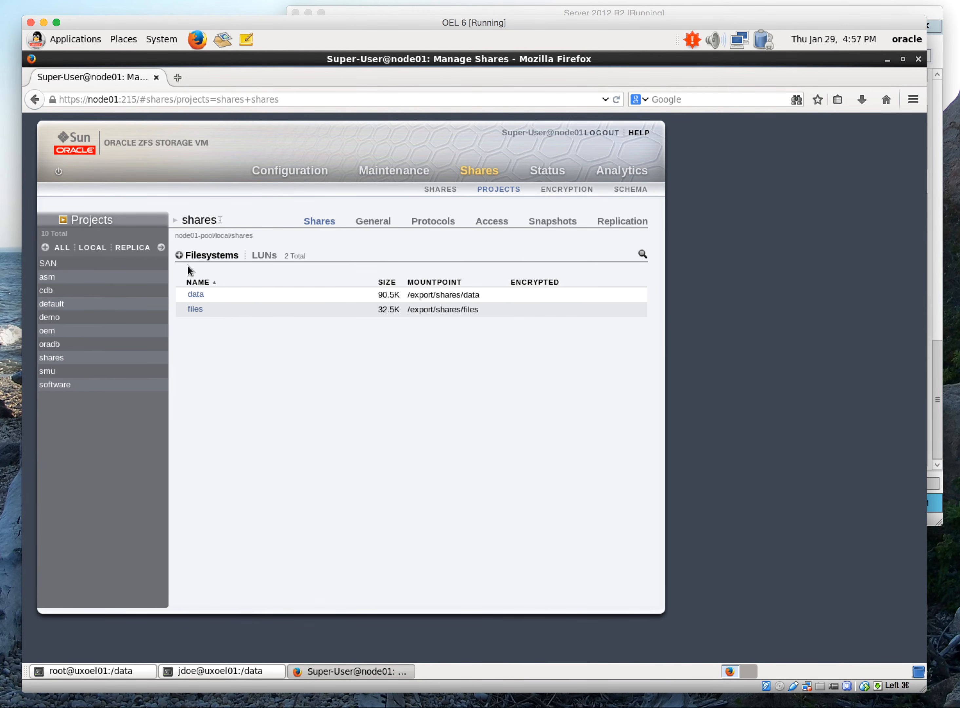
pyautogui.click(179, 256)
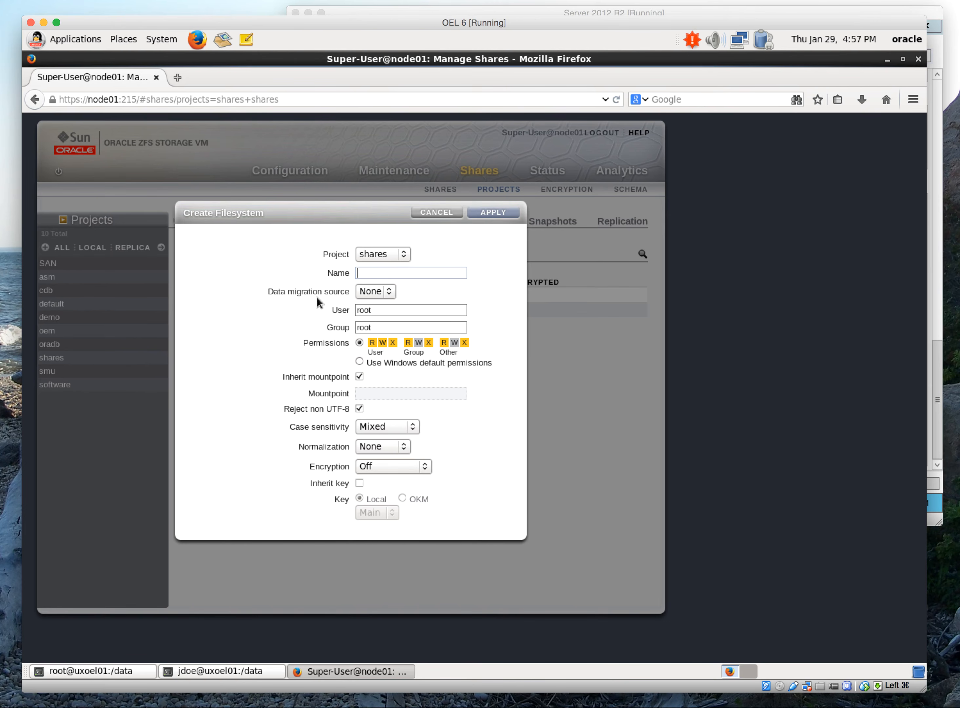
pyautogui.write('info')
pyautogui.click(359, 362)
# Set the new filesystem's user to jdoe and group to unixusers, and create it
pyautogui.doubleClick(406, 309)
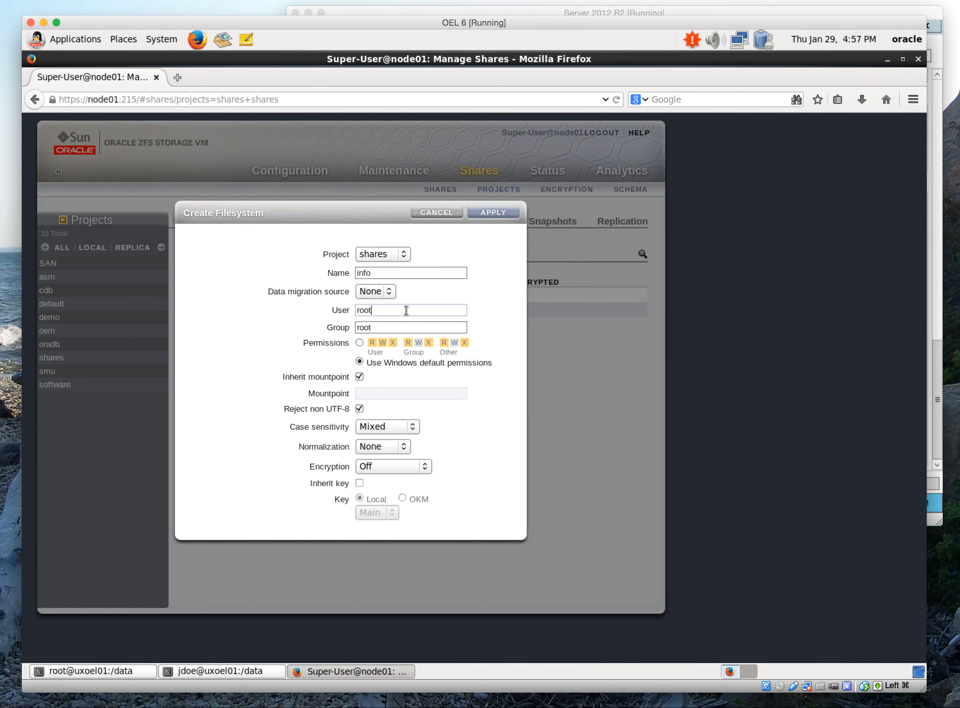
pyautogui.write('jdoe')
pyautogui.press('Tab')
pyautogui.write('unixusers')
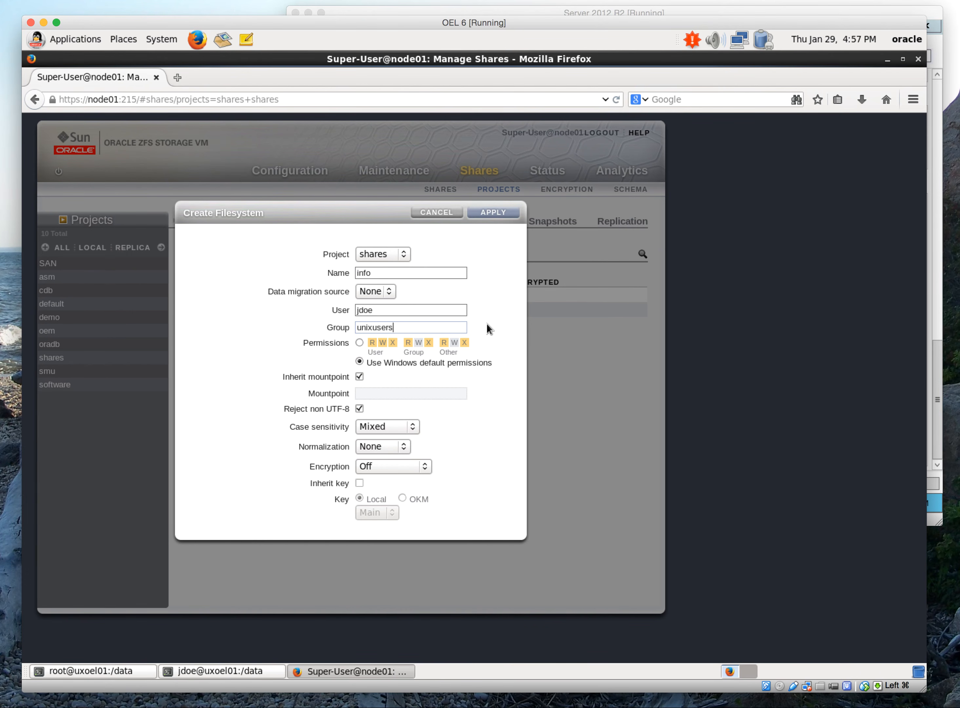
pyautogui.click(500, 212)
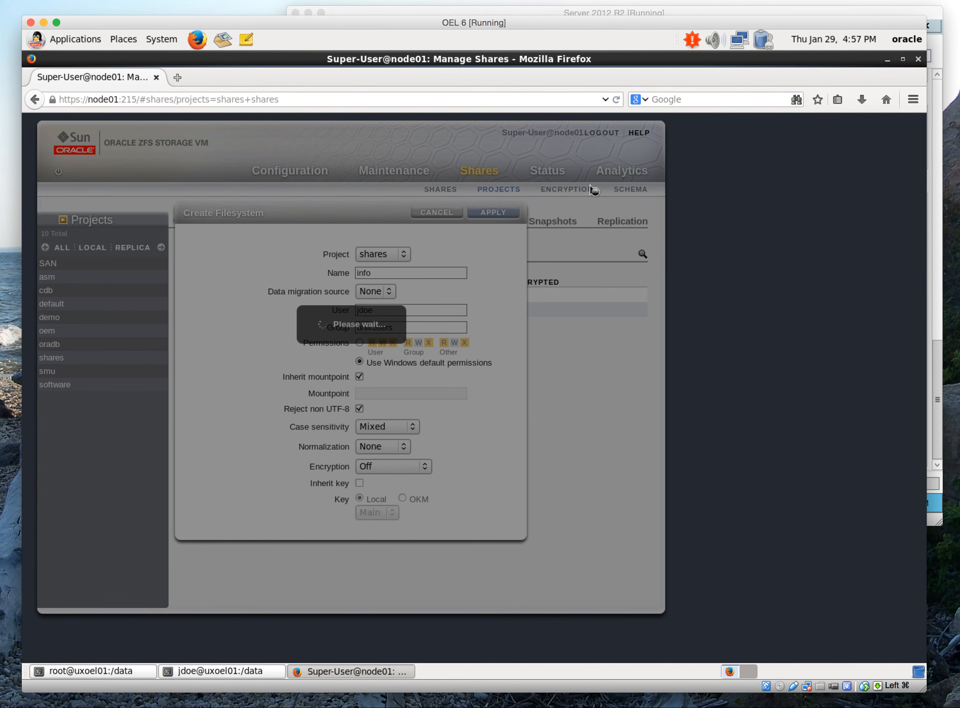
# Switch to the Server 2012 R2 machine and go to \\10.10.10.31 to list its shares
pyautogui.click(623, 14)
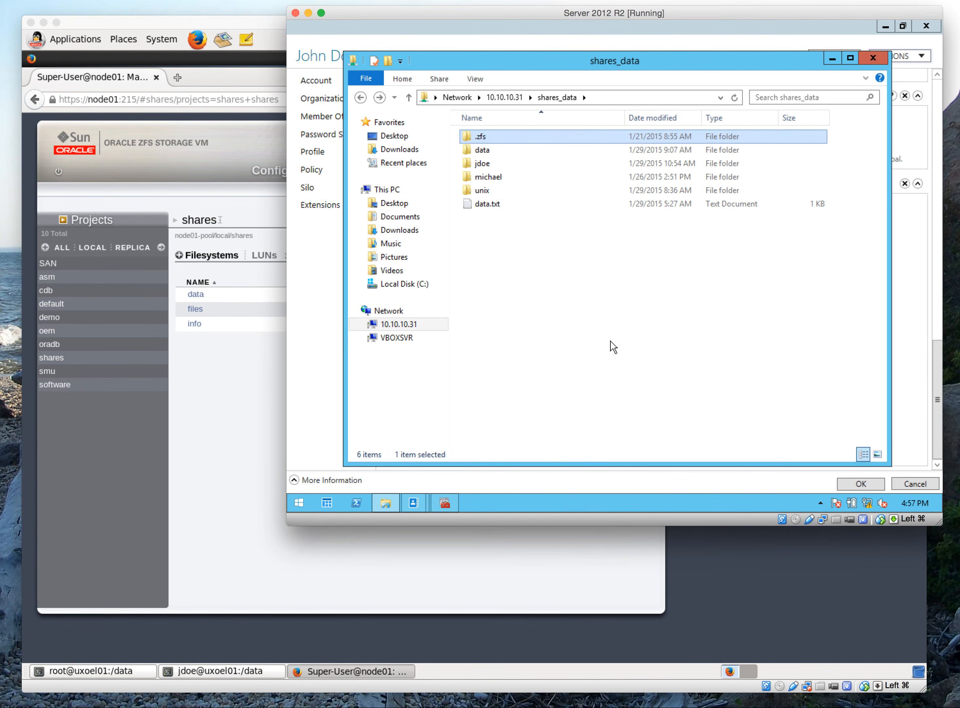
pyautogui.click(634, 99)
pyautogui.click(634, 100)
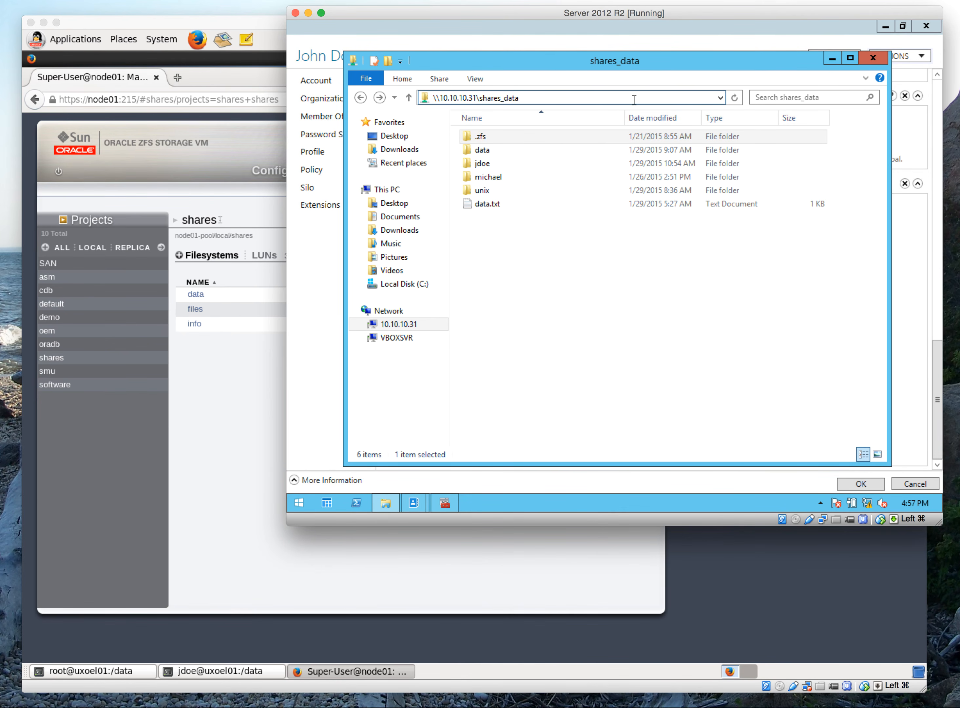
pyautogui.press('BackSpace')
pyautogui.press('BackSpace')
pyautogui.press('BackSpace')
pyautogui.press('BackSpace')
pyautogui.press('BackSpace')
pyautogui.press('BackSpace')
pyautogui.press('BackSpace')
pyautogui.press('BackSpace')
pyautogui.press('BackSpace')
pyautogui.press('BackSpace')
pyautogui.press('BackSpace')
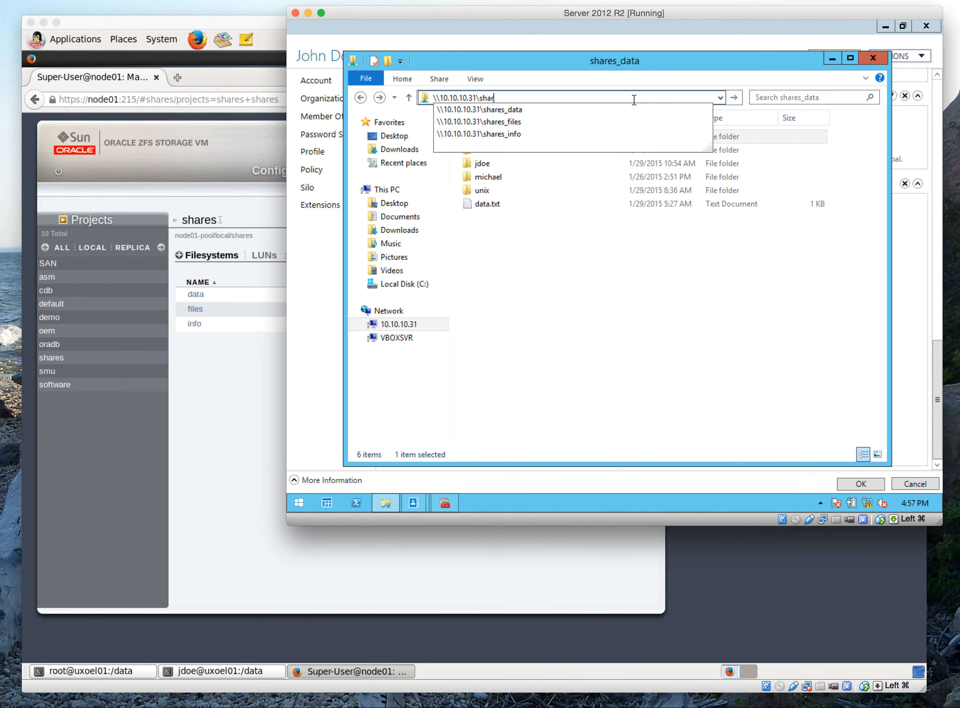
pyautogui.press('Return')
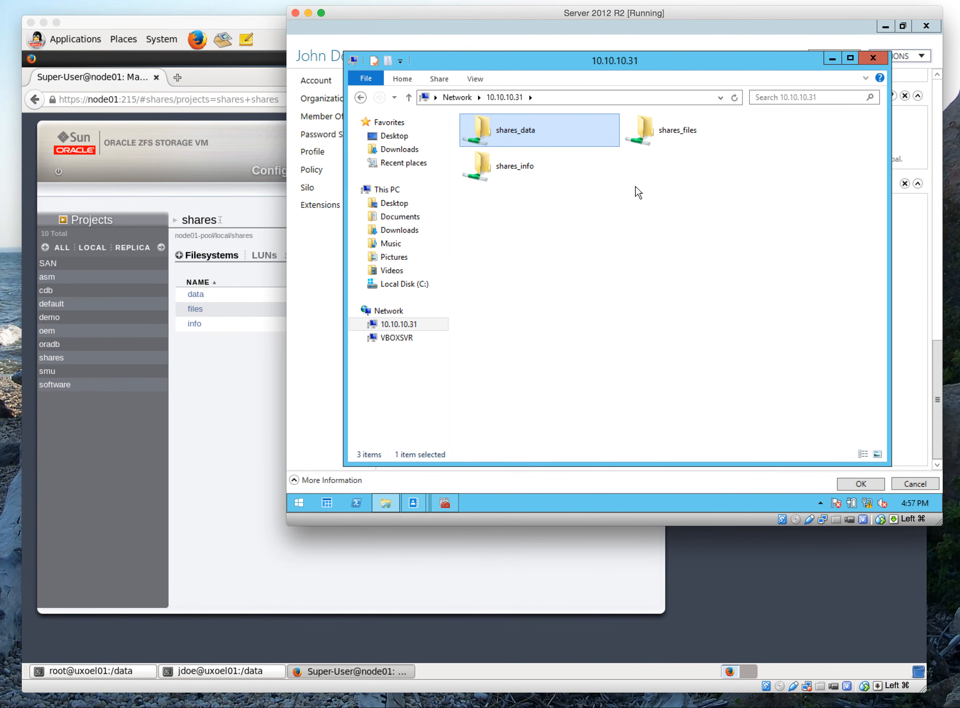
# Check the owner and permissions of shares_info in its advanced security settings and close them unchanged
pyautogui.click(517, 167)
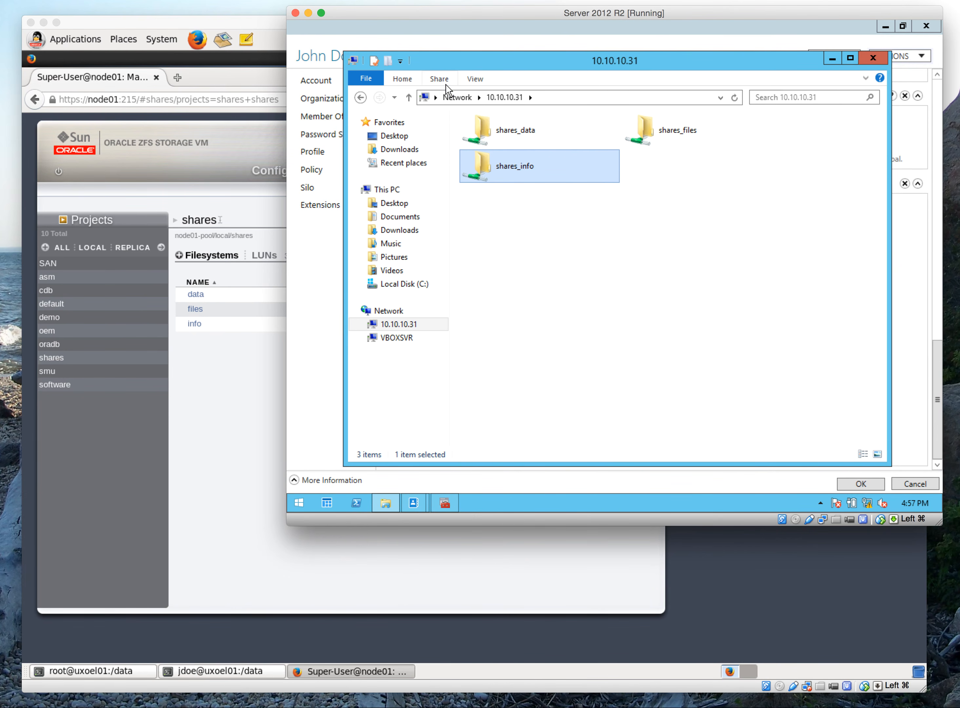
pyautogui.click(439, 79)
pyautogui.click(624, 118)
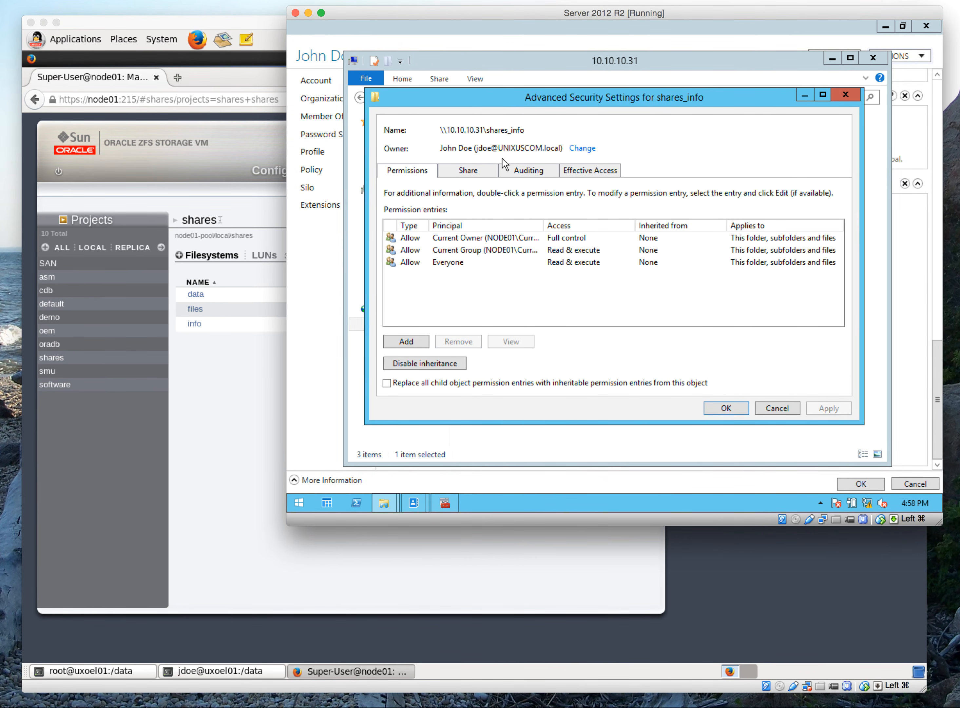
pyautogui.click(788, 408)
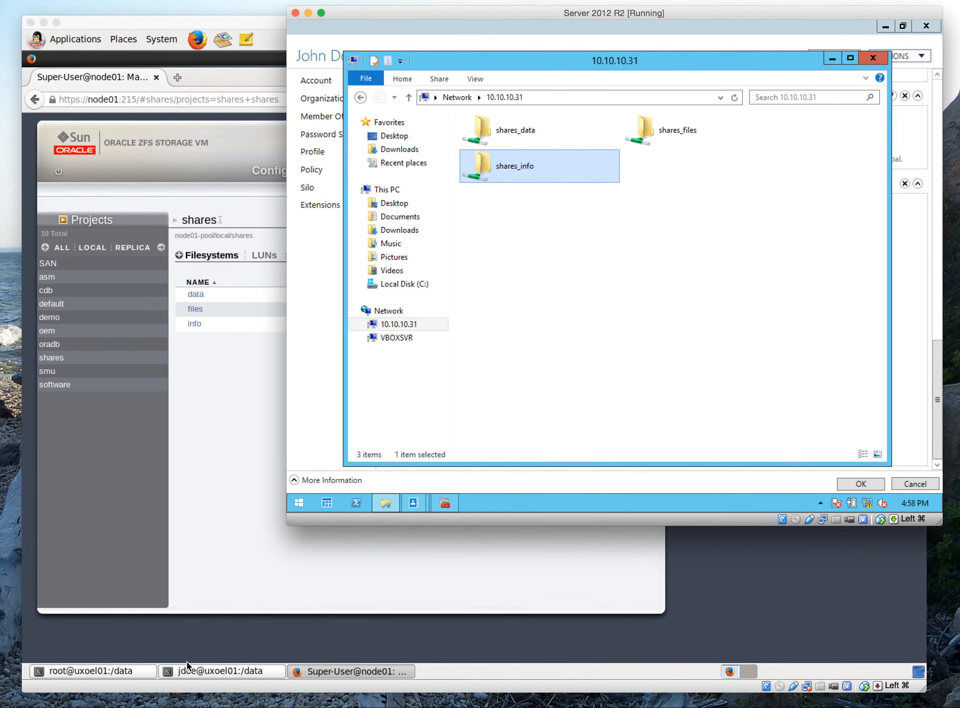
# In the root@uxoel01 terminal, mount node01-ipmp:/export/shares/info on /info with the vers=3 option, reusing the commented-out mount command from the history
pyautogui.click(145, 671)
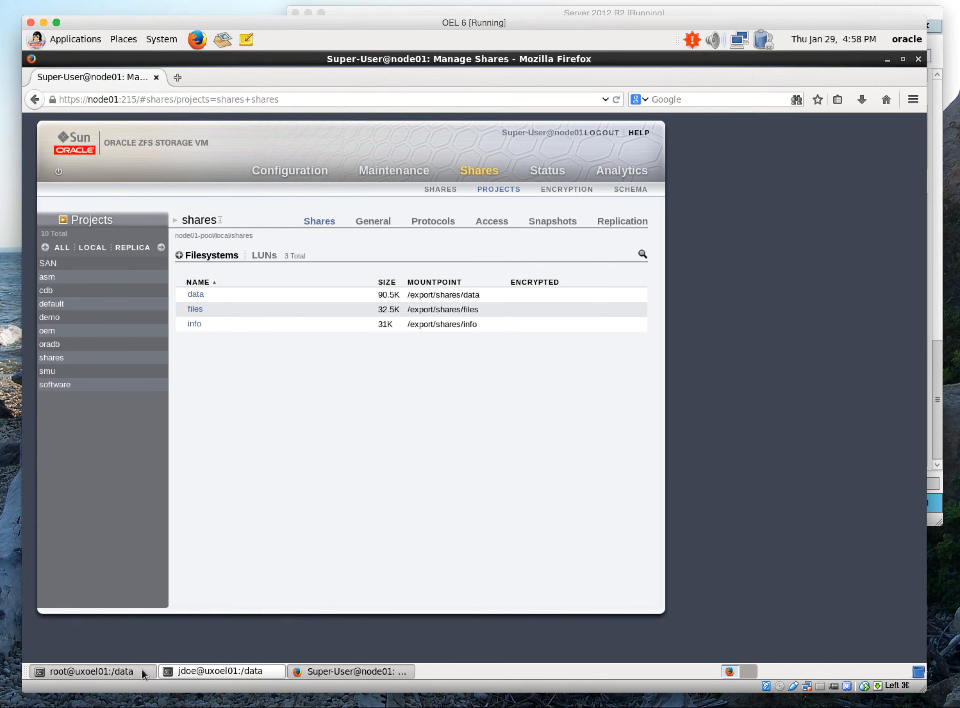
pyautogui.click(146, 671)
pyautogui.hotkey('ctrl', 'r')
pyautogui.write('mount')
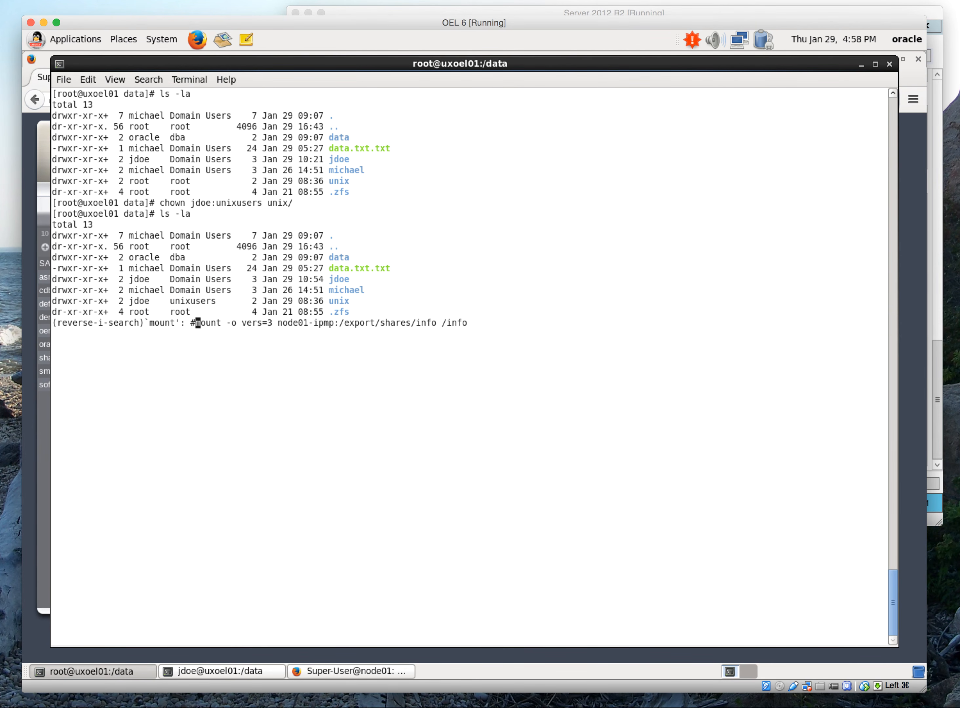
pyautogui.press('BackSpace')
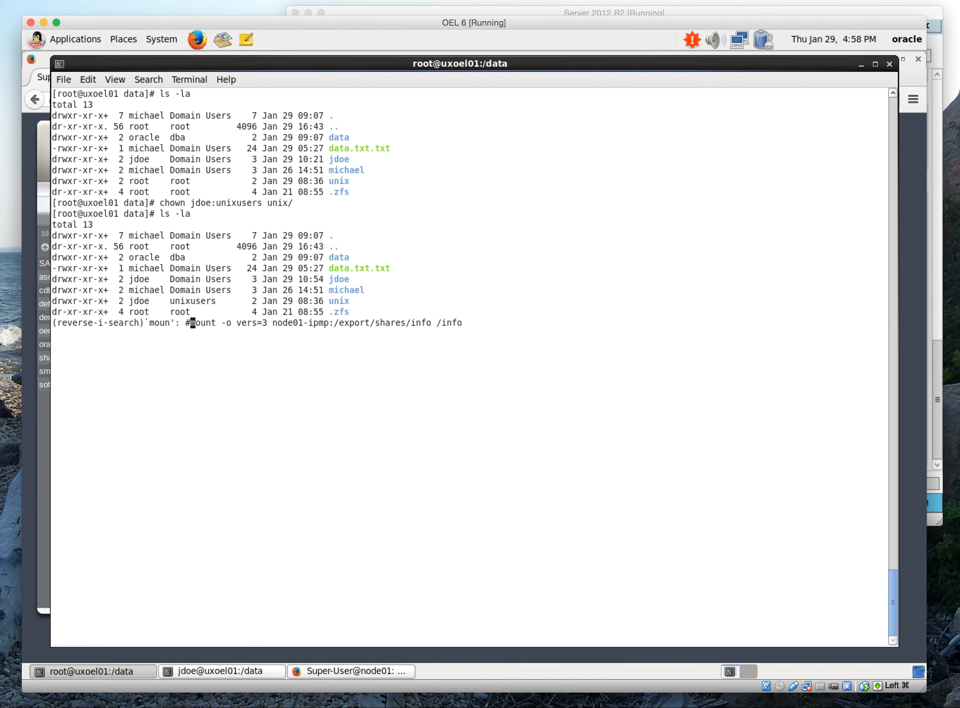
pyautogui.press('BackSpace')
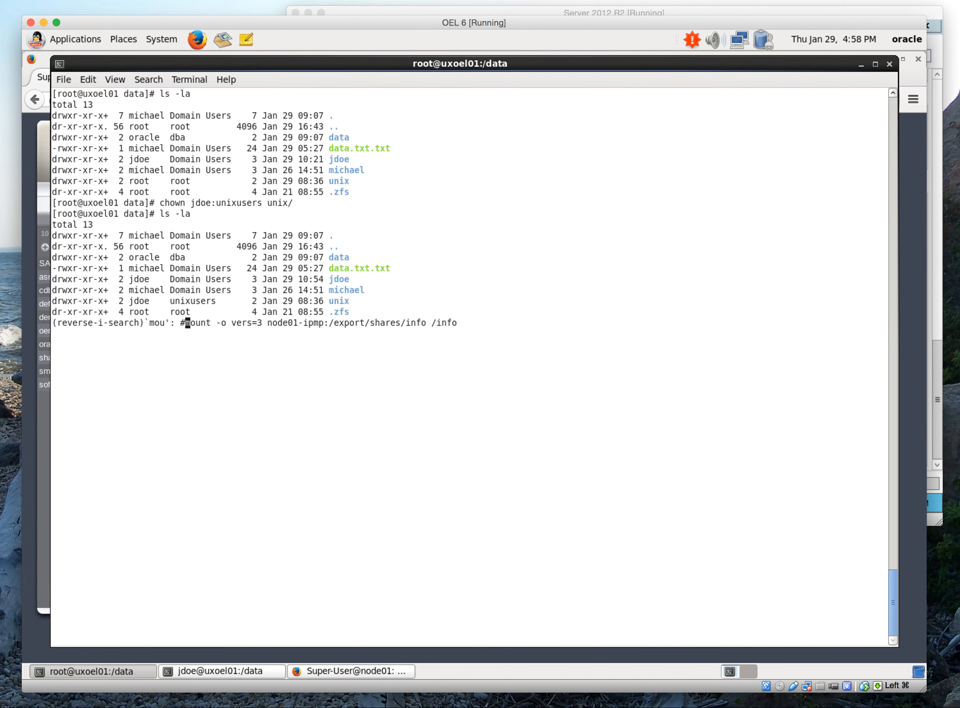
pyautogui.press('BackSpace')
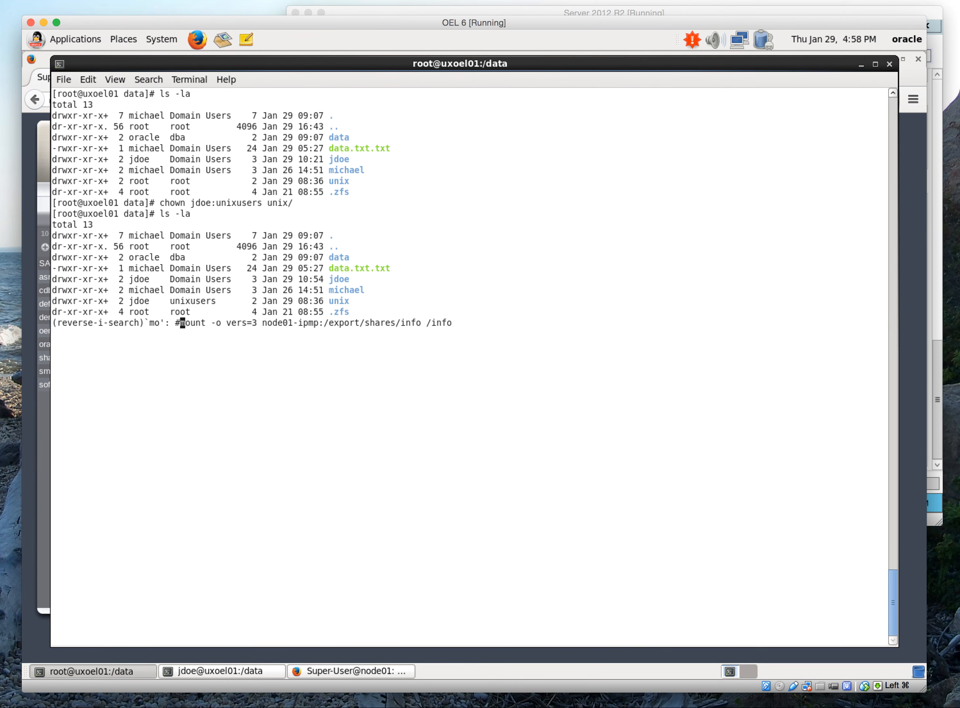
pyautogui.press('Left')
pyautogui.press('Delete')
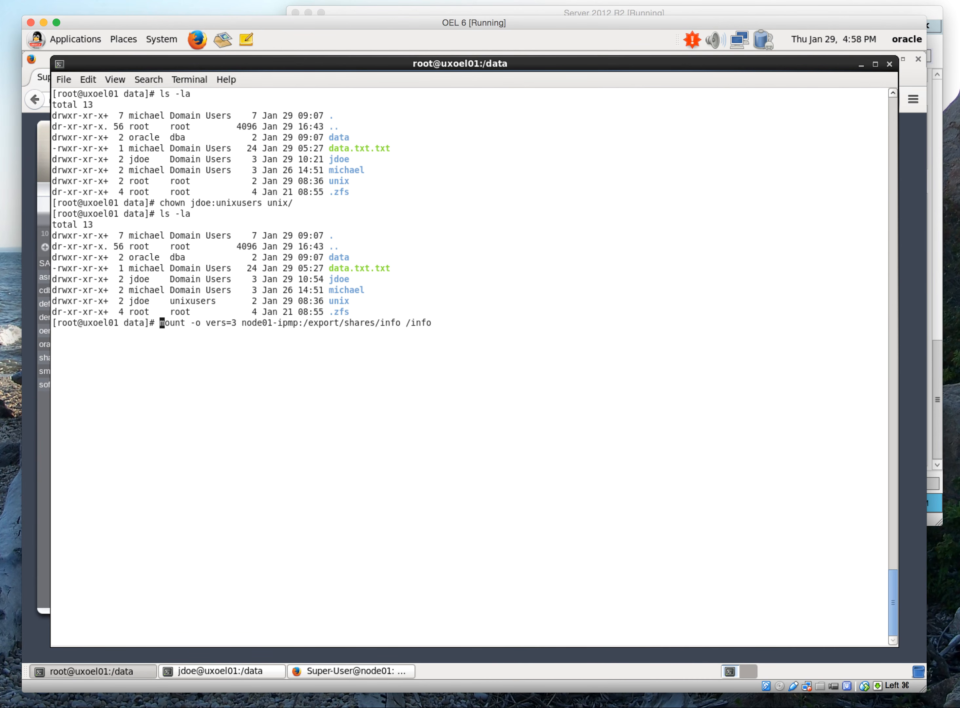
pyautogui.press('Return')
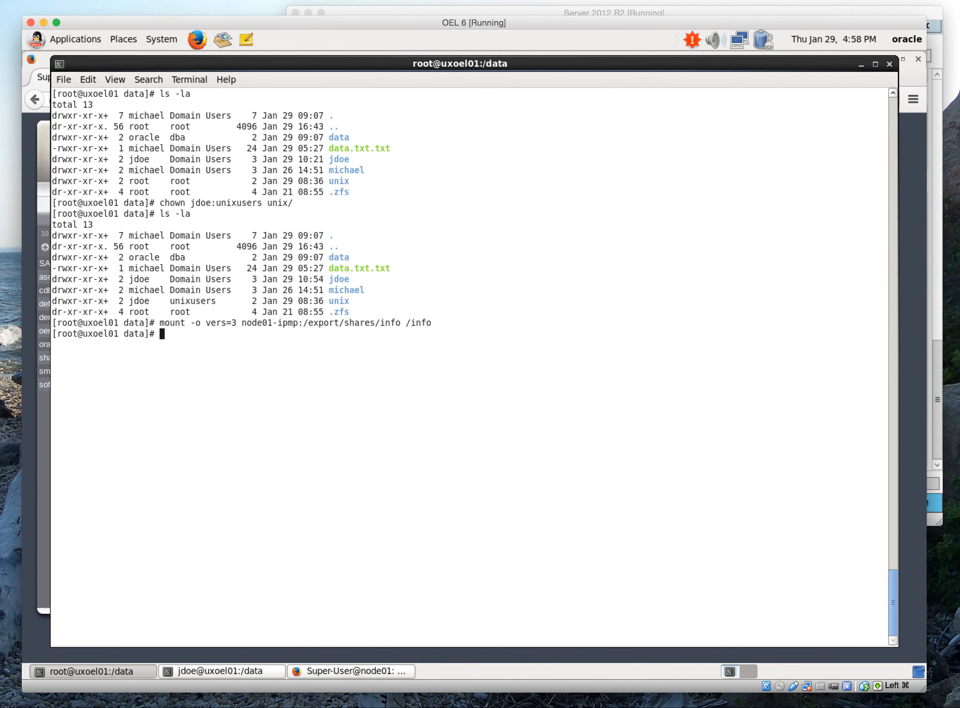
# In the jdoe@uxoel01 terminal, change to /info, list it with ls -la and show the account's groups with id -a
pyautogui.click(233, 668)
pyautogui.write('cd /info')
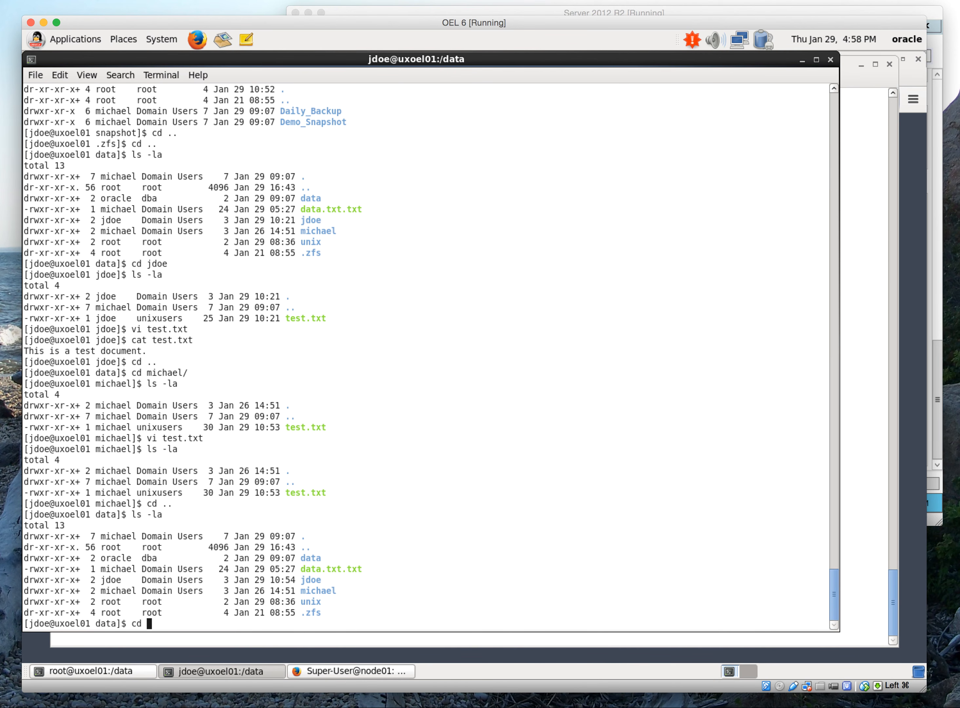
pyautogui.press('Return')
pyautogui.write('ls -la')
pyautogui.press('Return')
pyautogui.write('id -a')
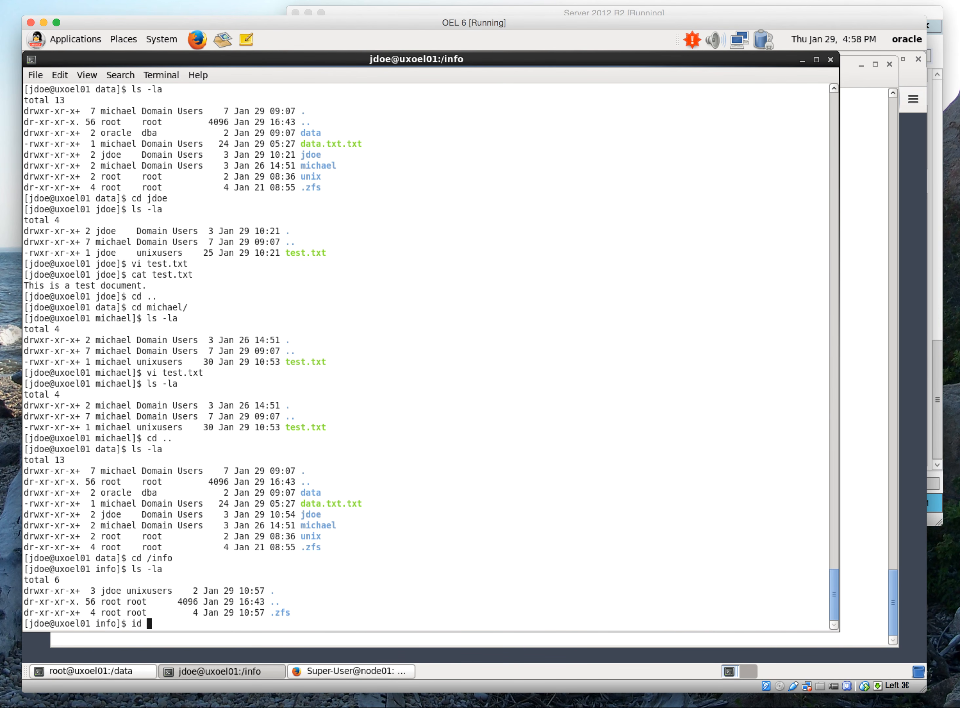
pyautogui.press('Return')
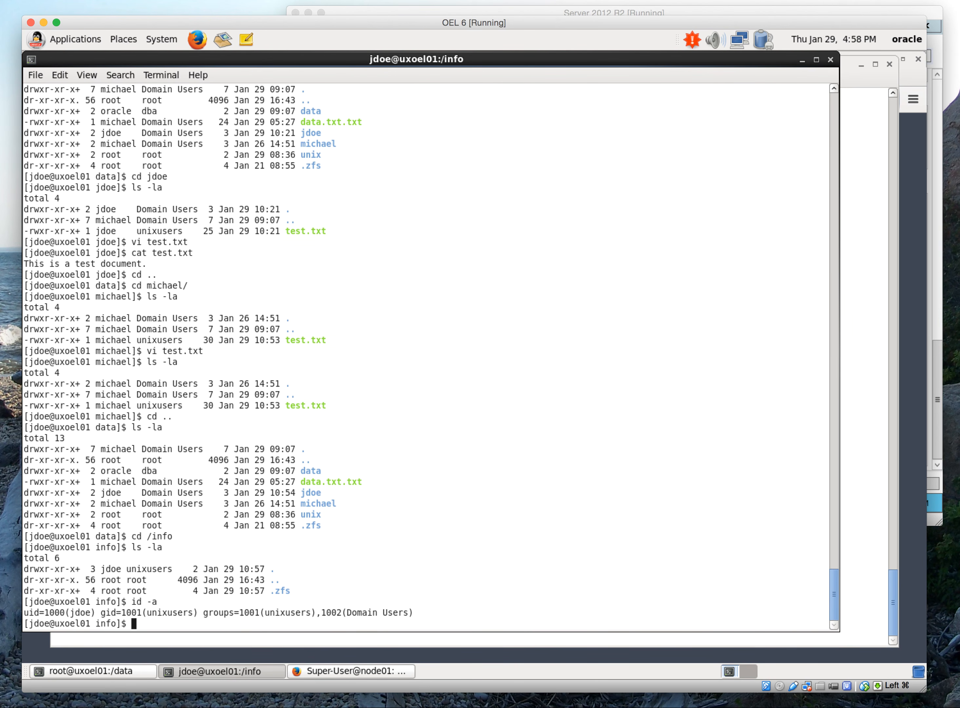
# Create test.txt in /info with vi, containing the text Test, and list the directory with ls -la
pyautogui.write('vi test.txt')
pyautogui.press('Return')
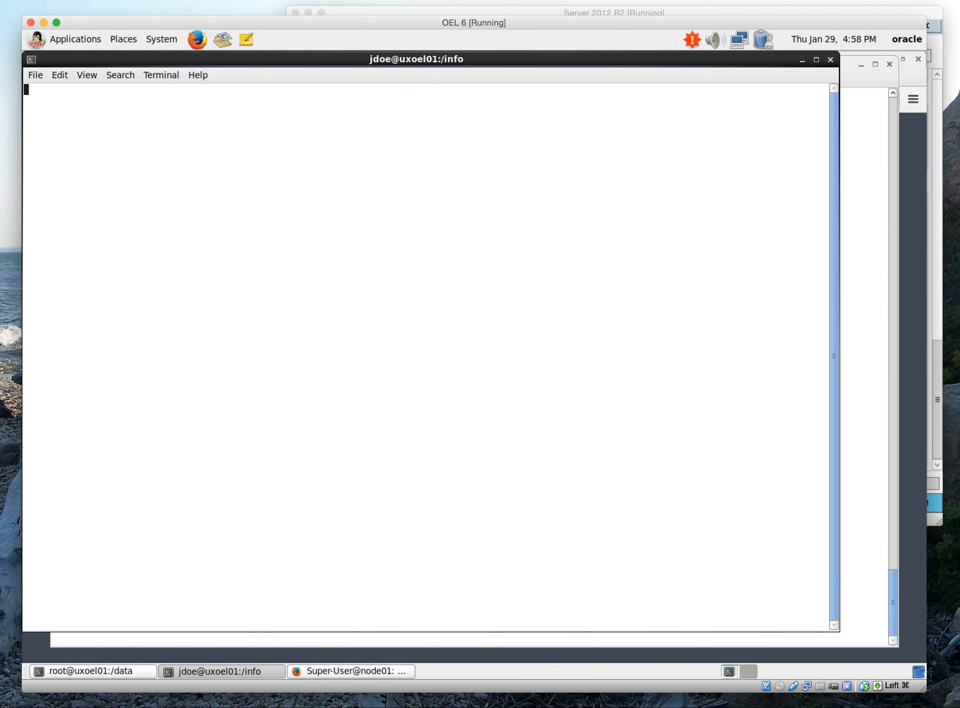
pyautogui.write('iTest')
pyautogui.press('Escape')
pyautogui.write(':wq')
pyautogui.press('Return')
pyautogui.write('ls -la')
pyautogui.press('Return')
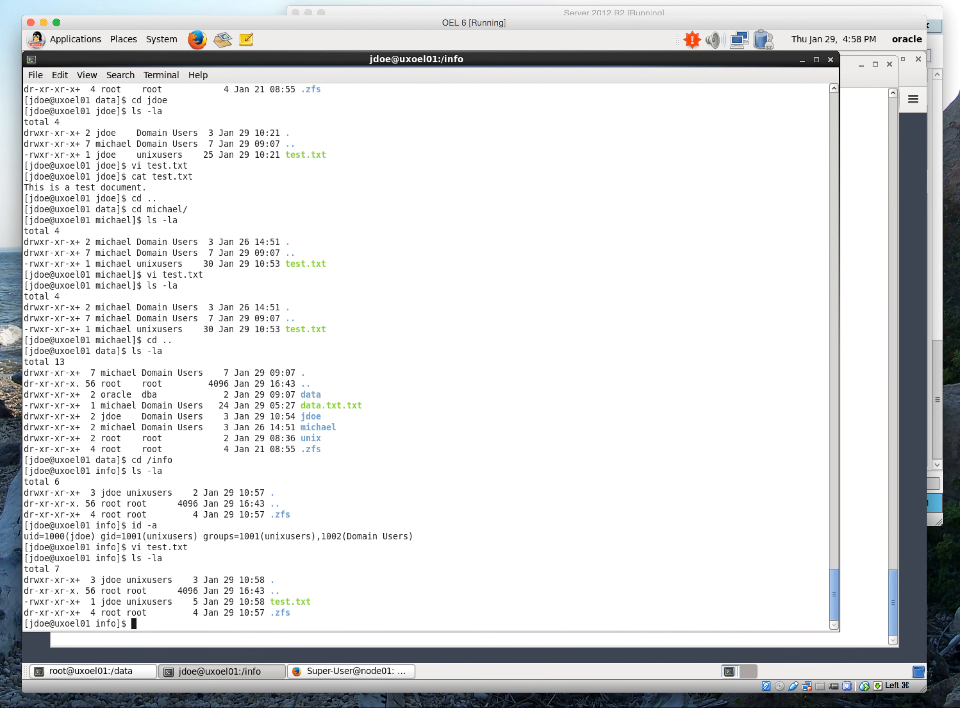
pyautogui.write('ls -la')
pyautogui.press('Return')
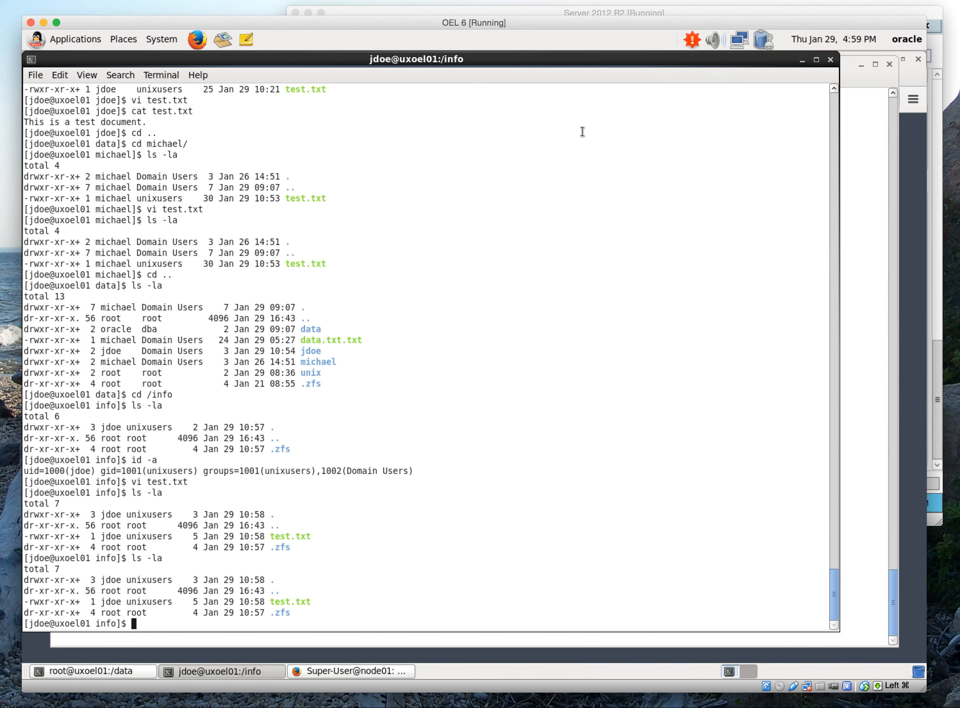
# Switch to the Server 2012 R2 machine showing the shares of 10.10.10.31
pyautogui.click(565, 10)
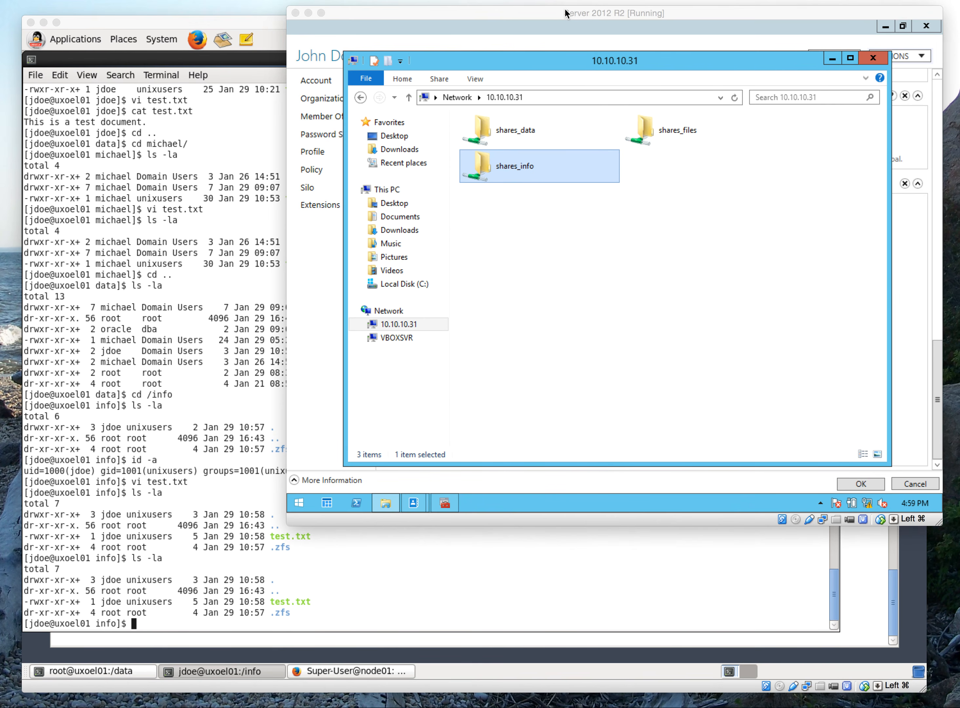